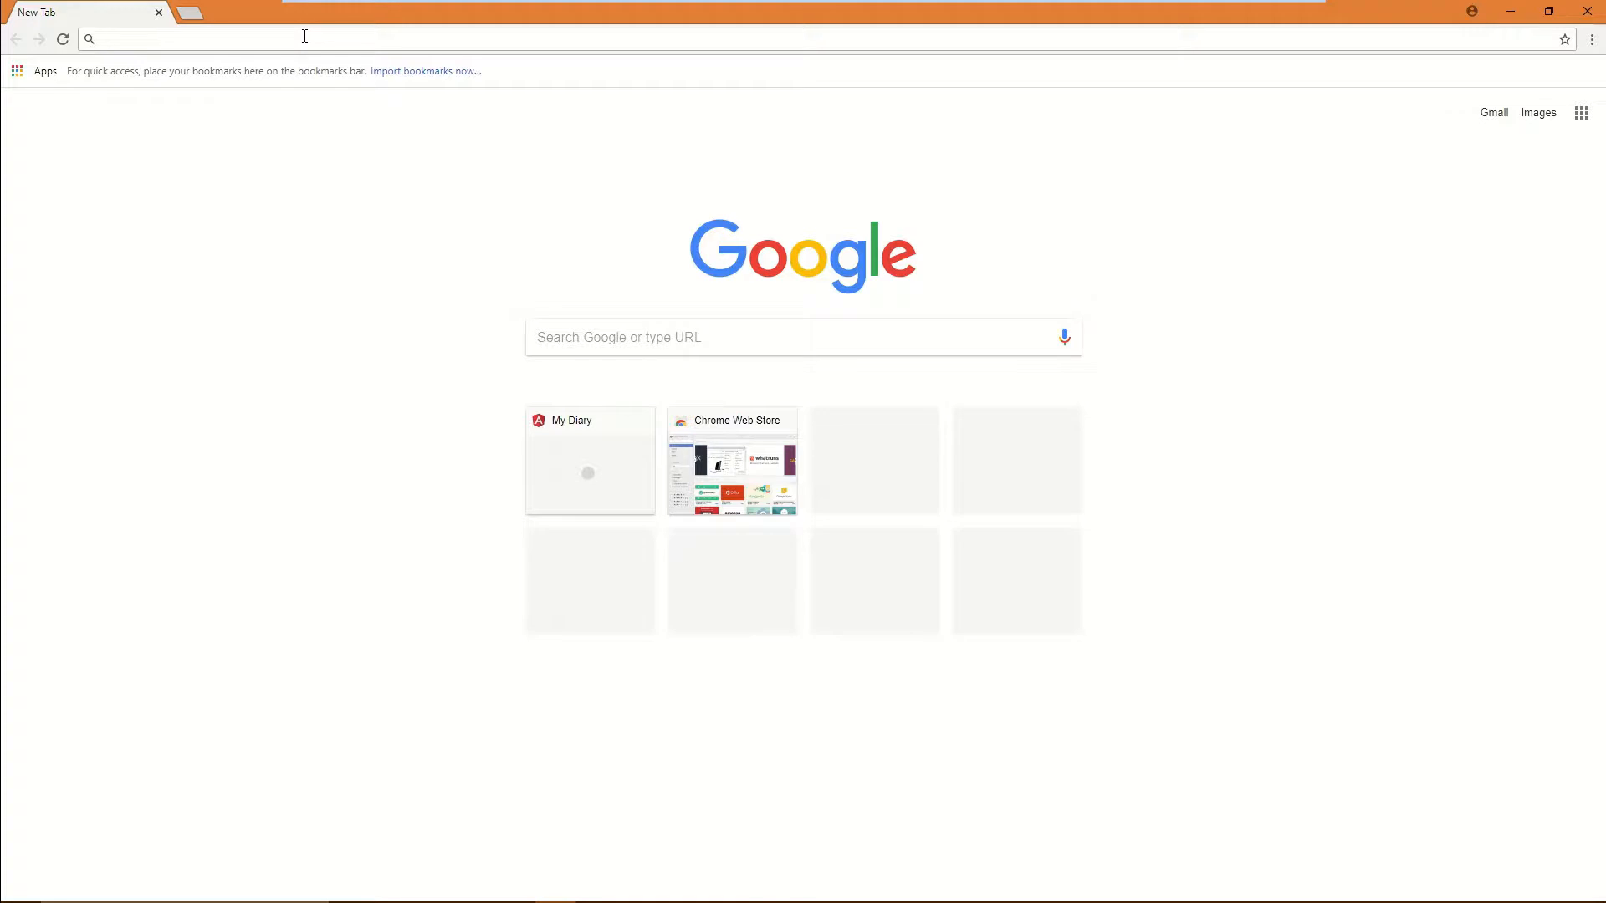
Step: Search the web for "sql server 2014 express" and open Microsoft's official download page from the results
type("sq")
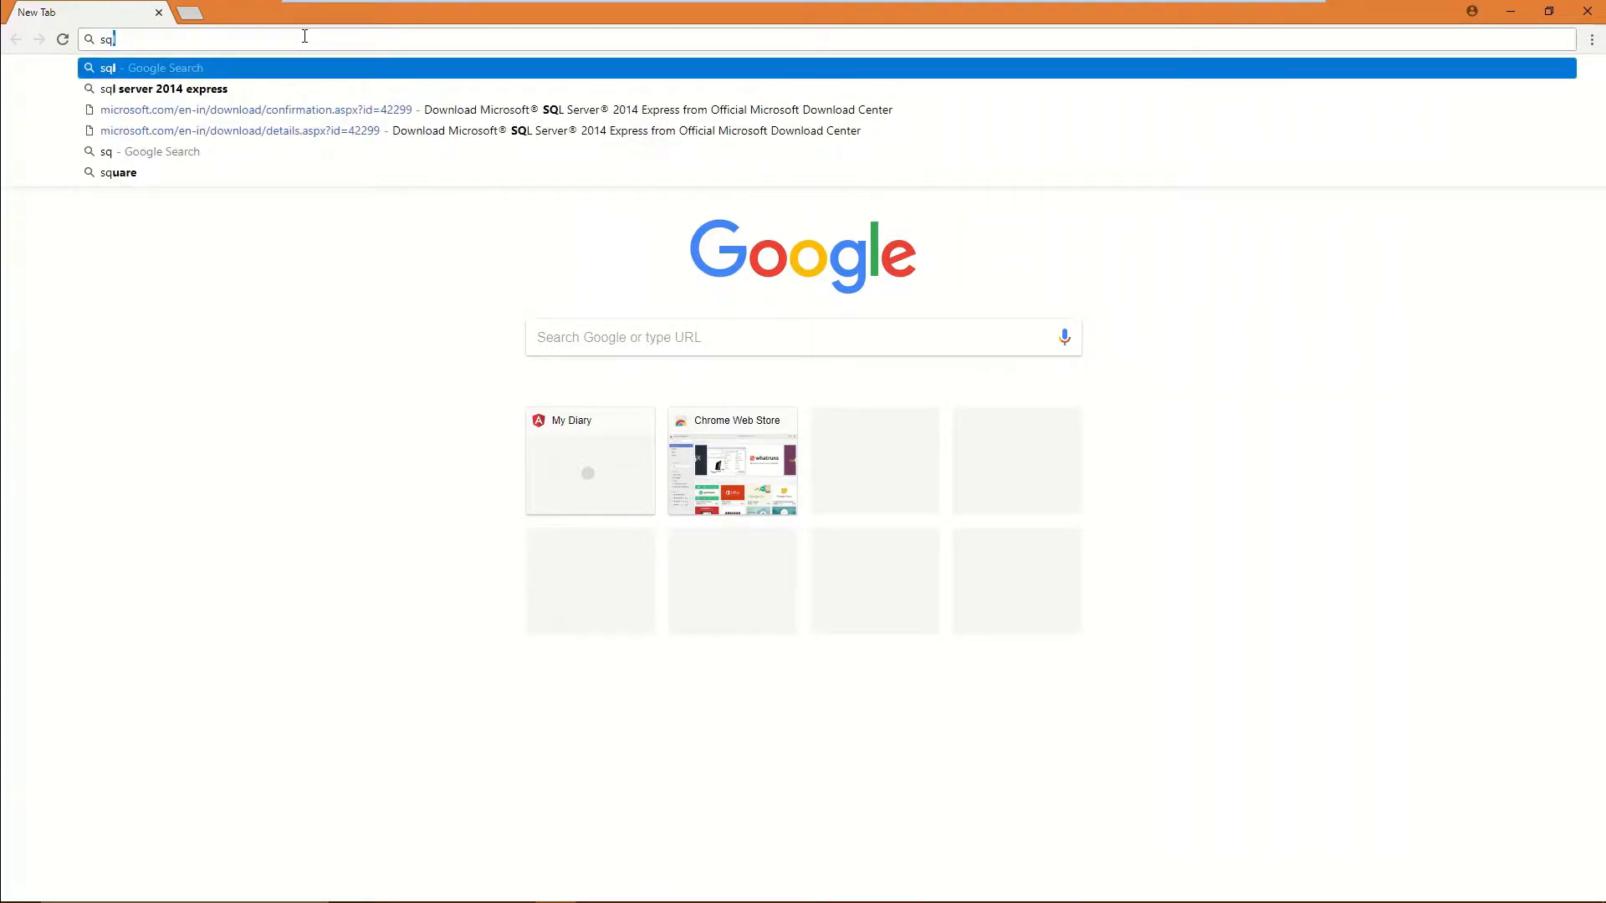
type("l serv")
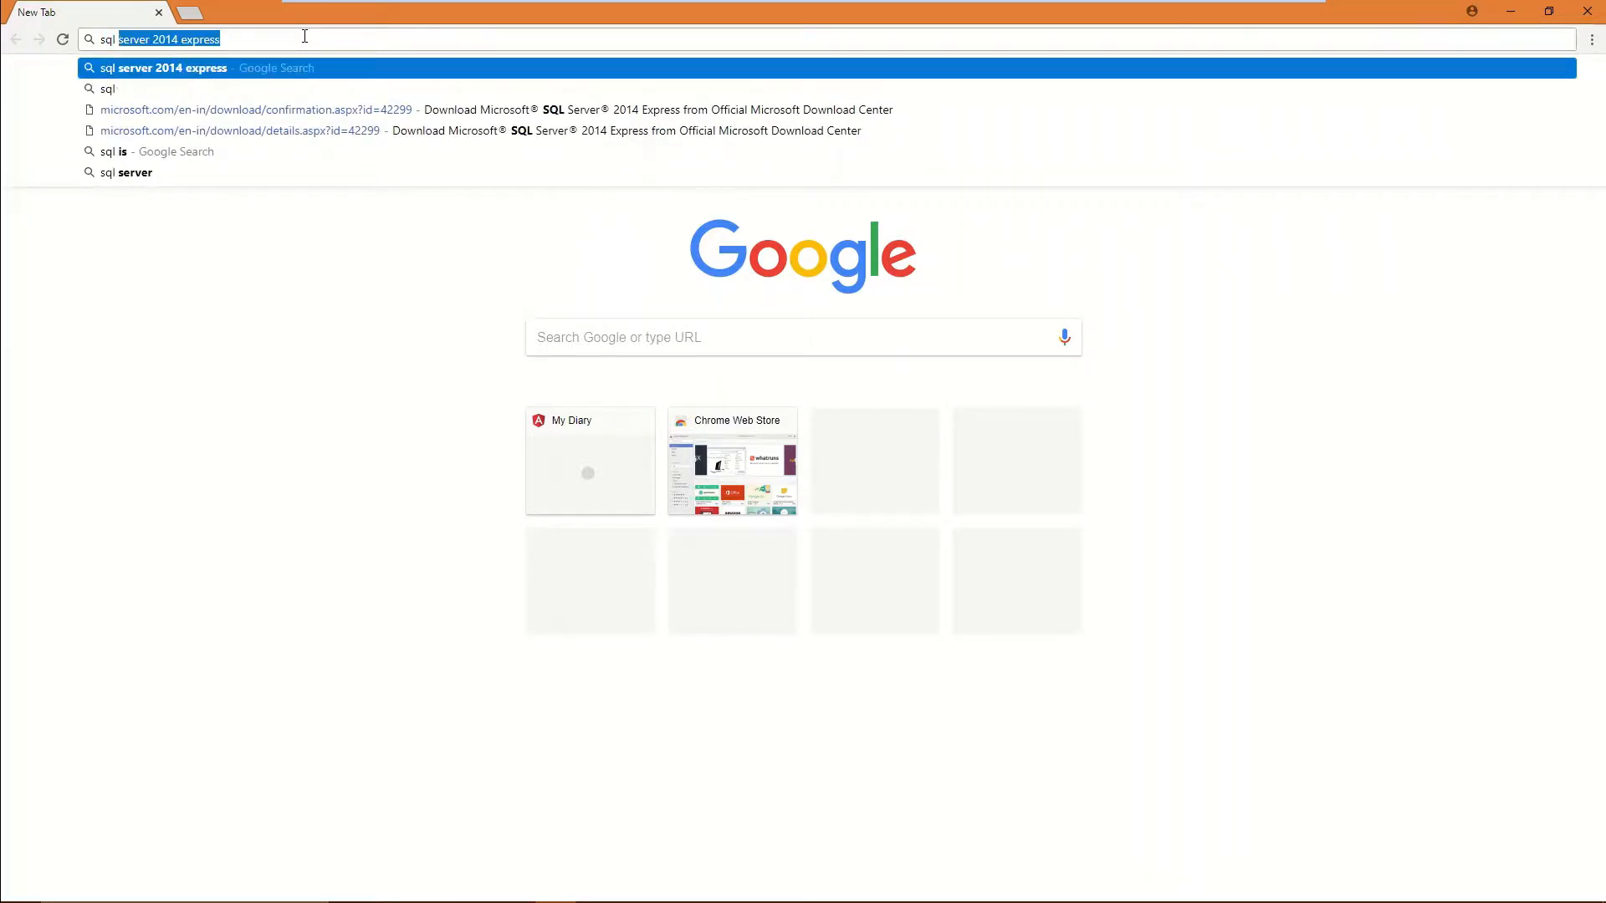
type("er")
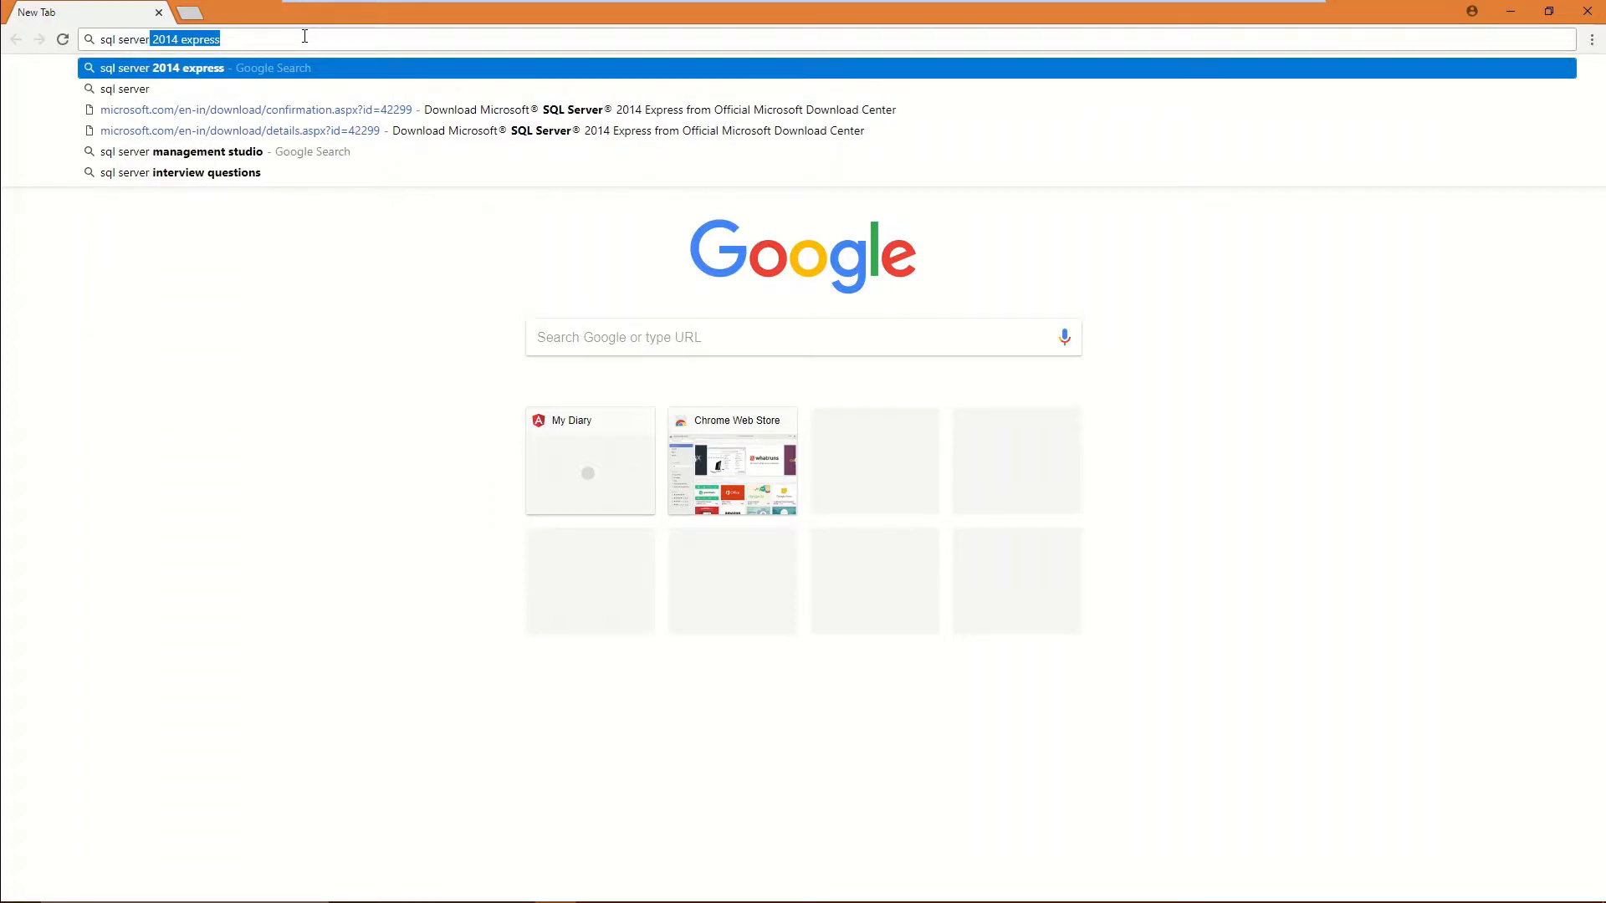
type(" 20")
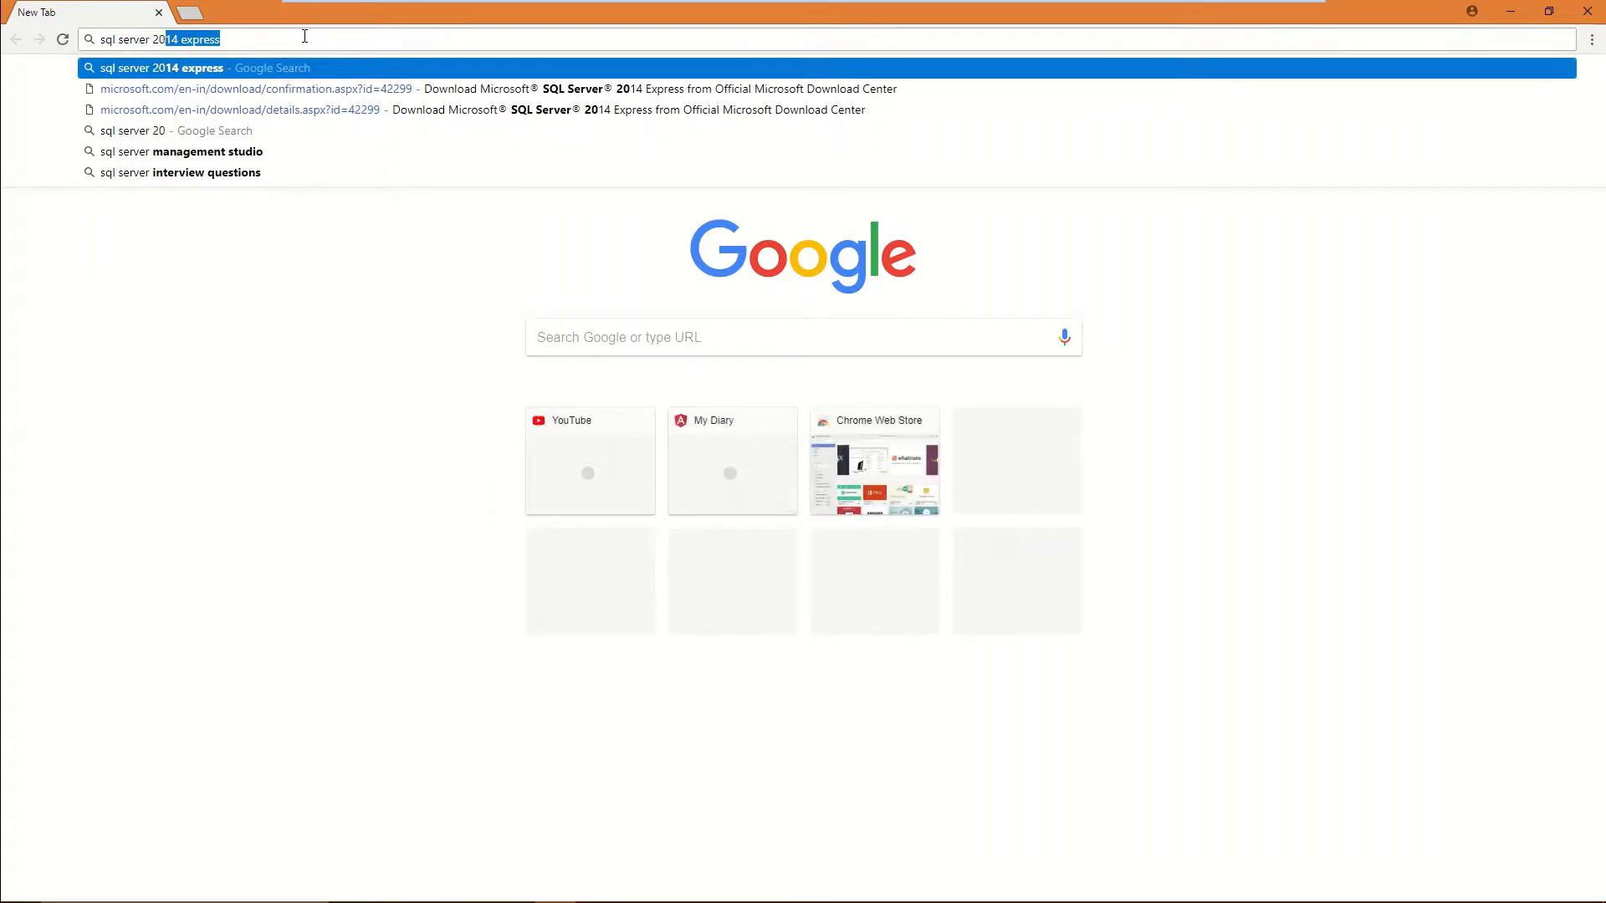
type("14 e")
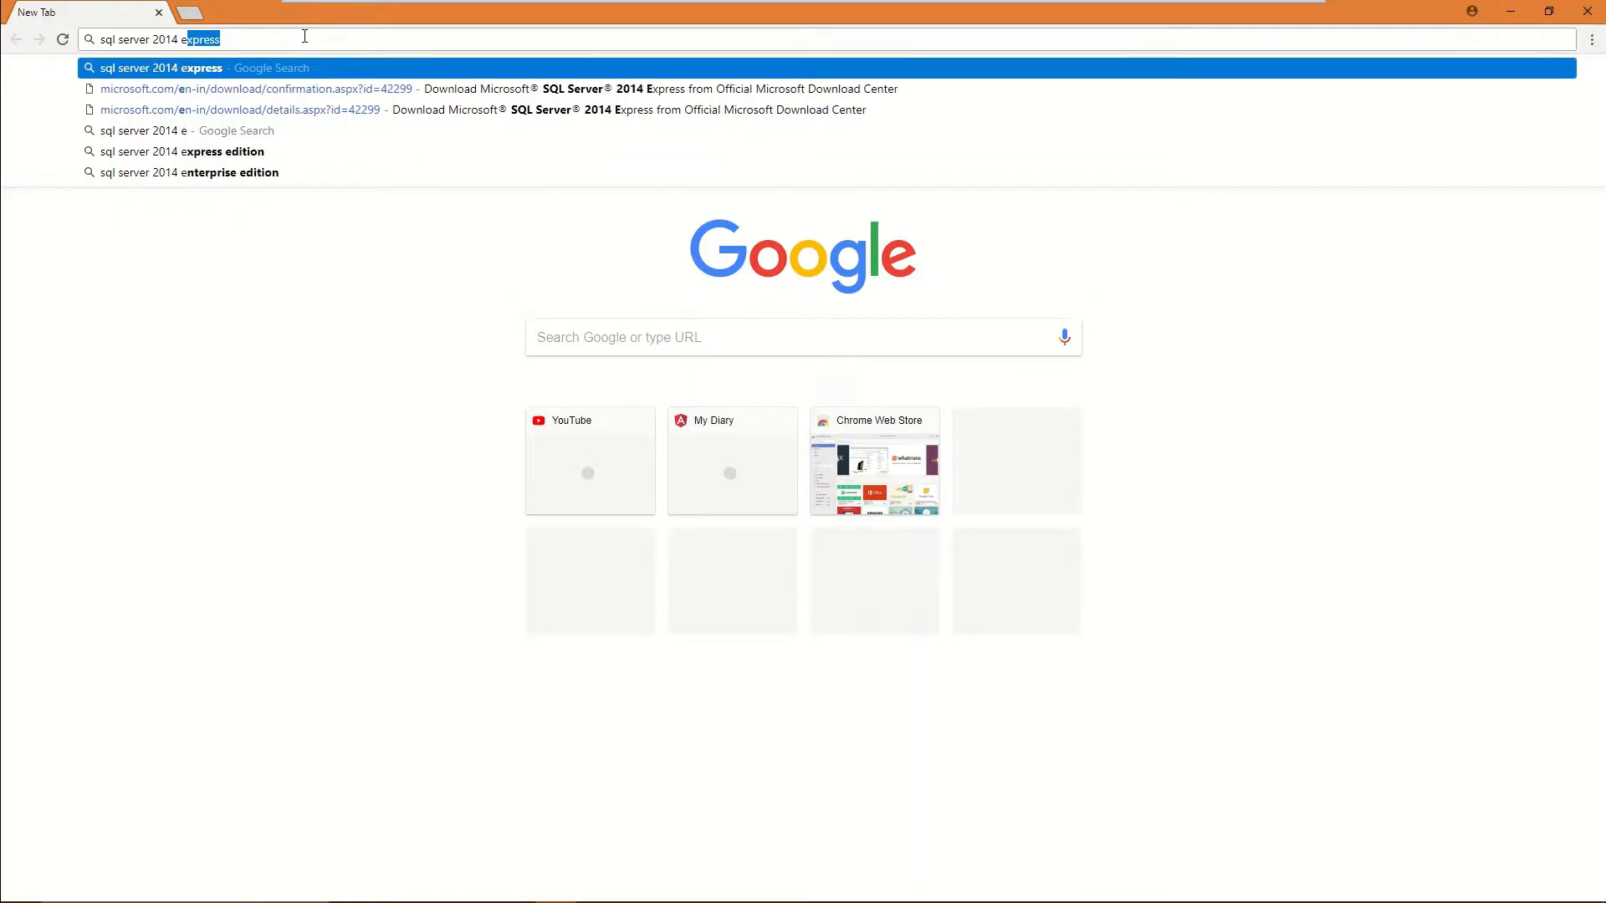
type("xpress")
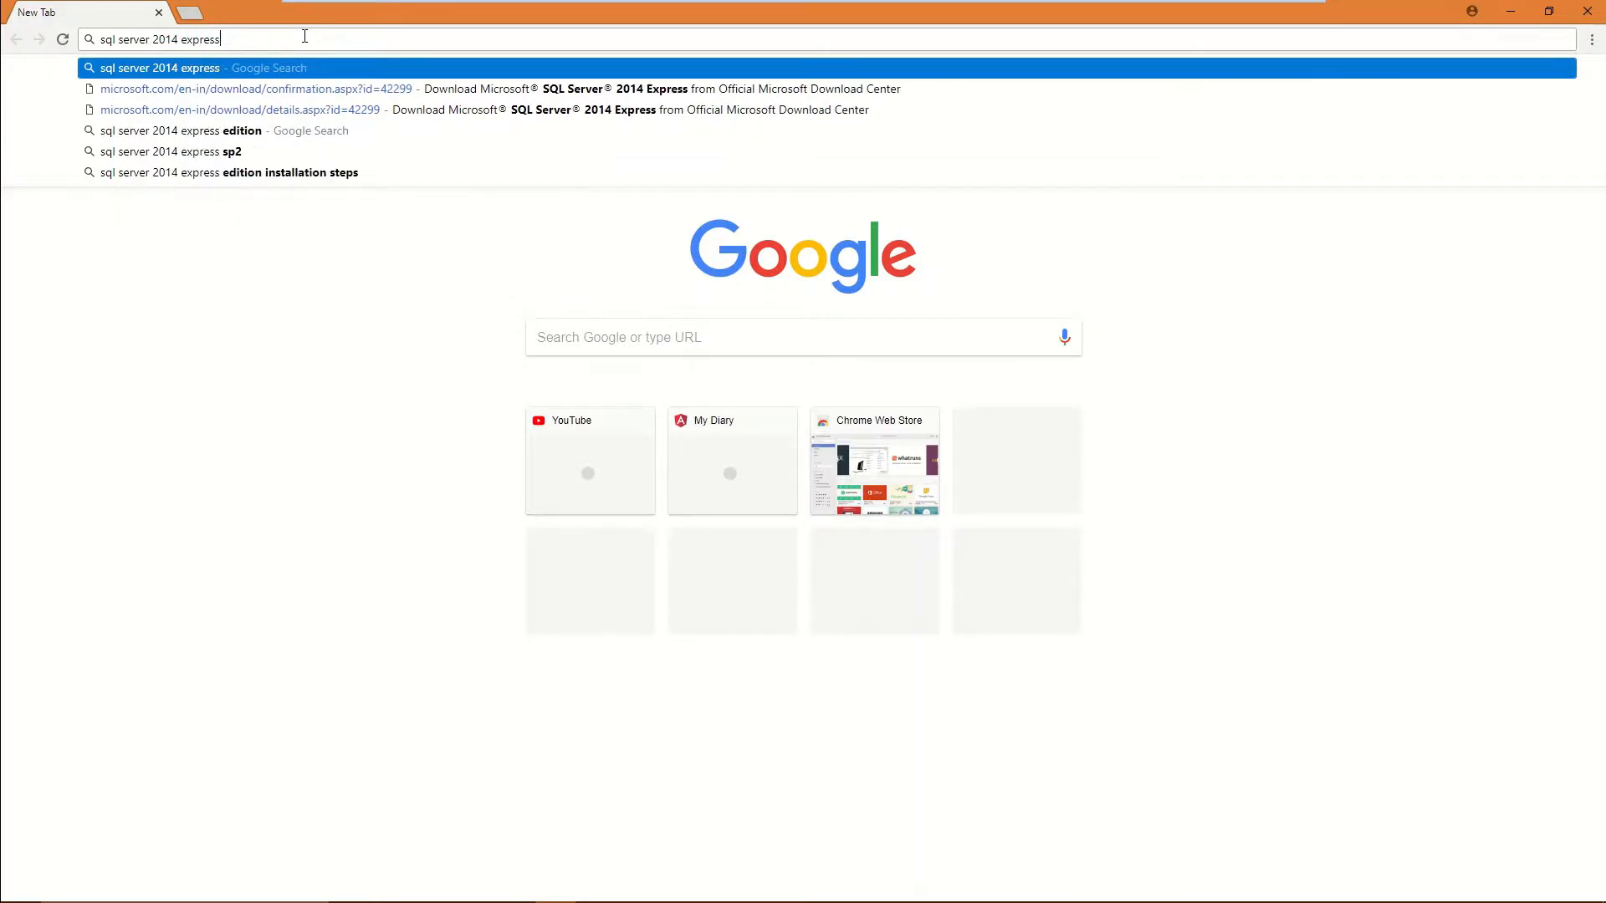
key("Return")
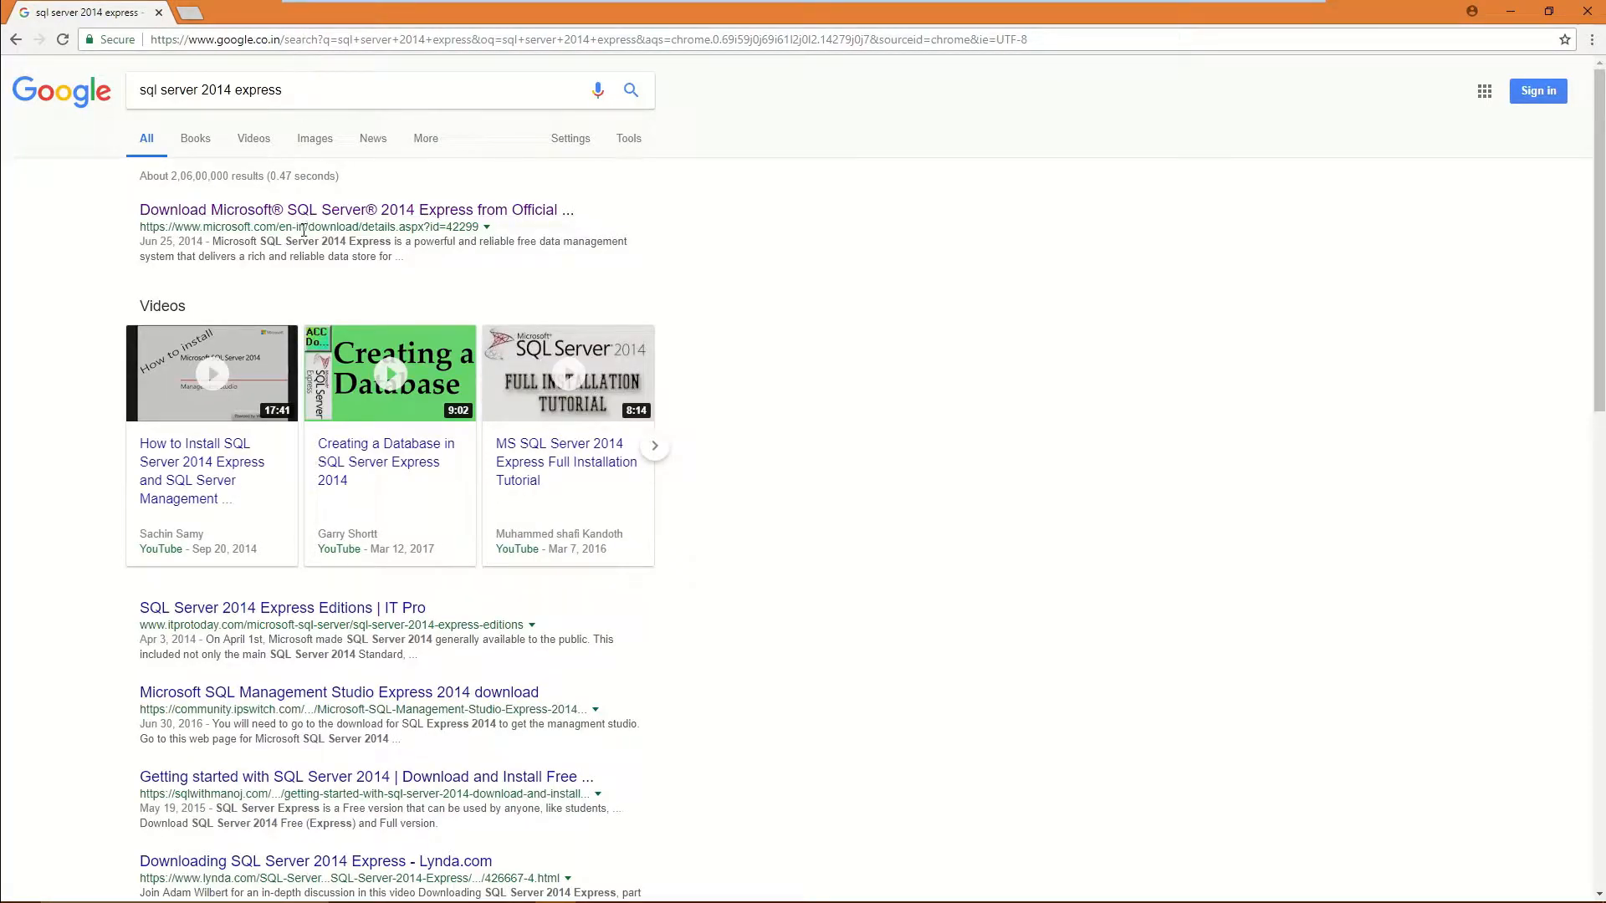
left_click(298, 216)
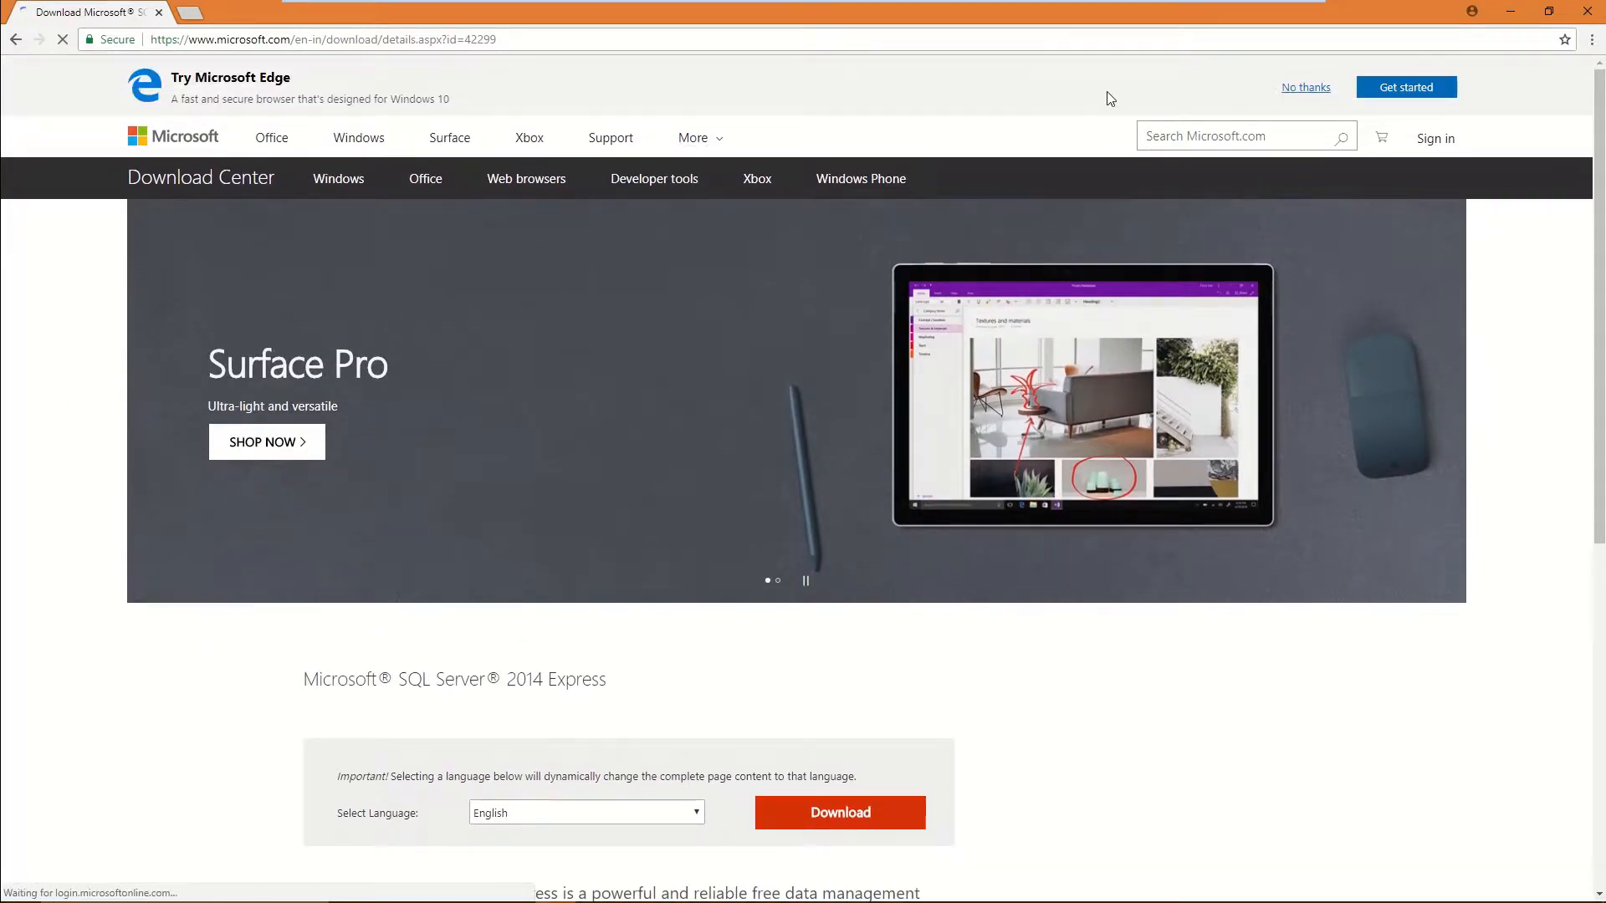
Step: Dismiss the Microsoft Edge offer and start downloading ExpressAdv 64BIT\SQLEXPRADV_x64_ENU.exe
left_click(1315, 88)
left_click(843, 757)
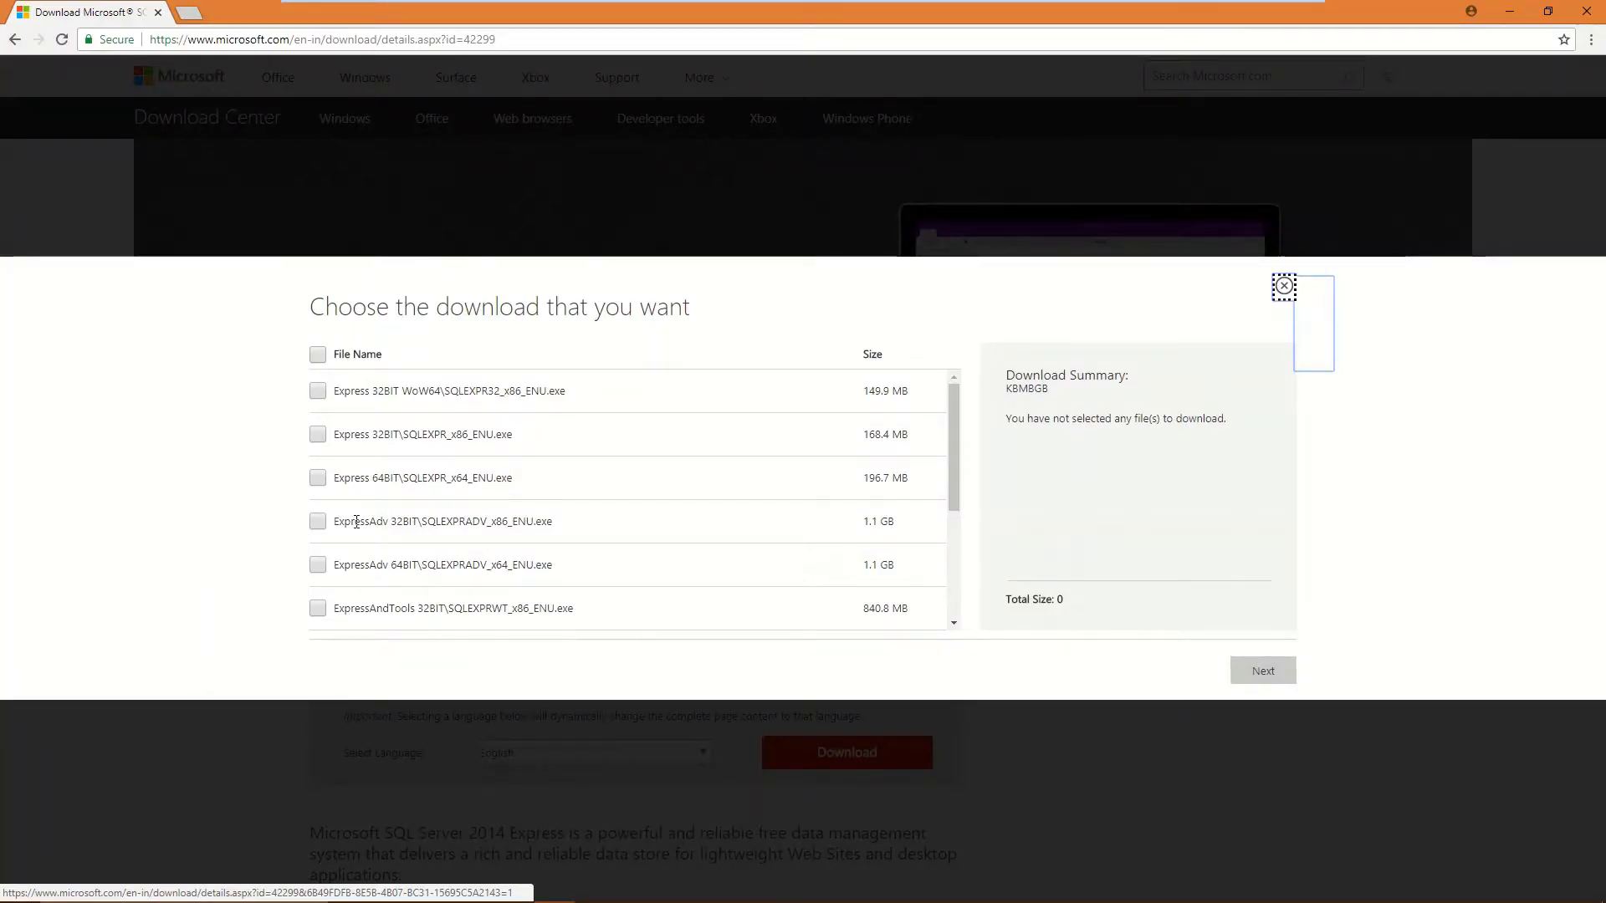
left_click(319, 564)
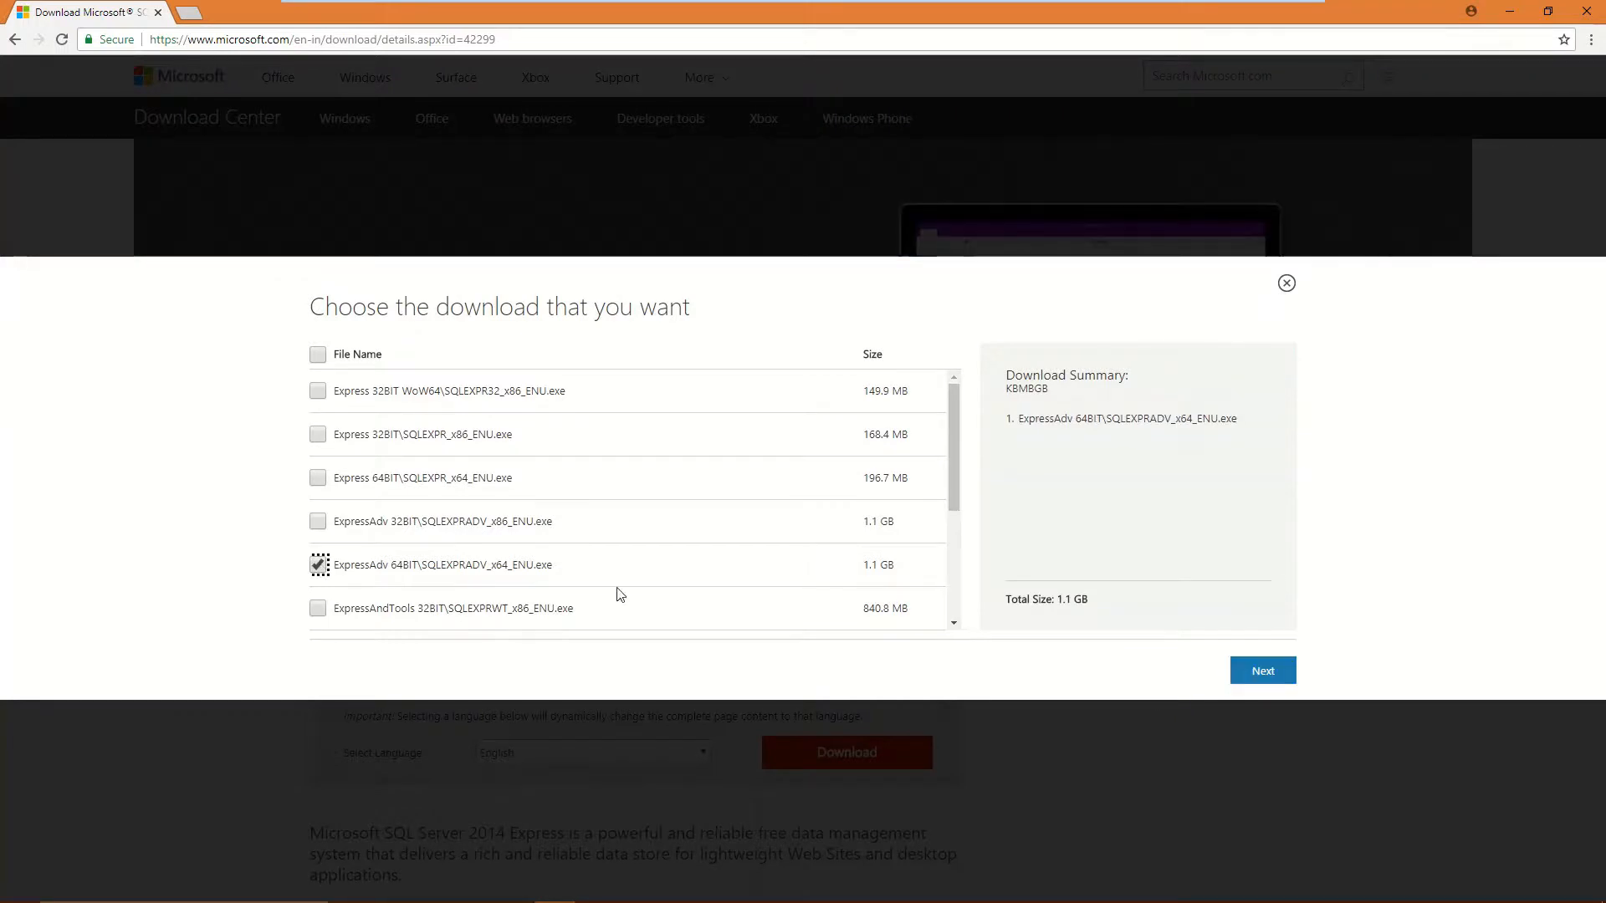
left_click(1265, 674)
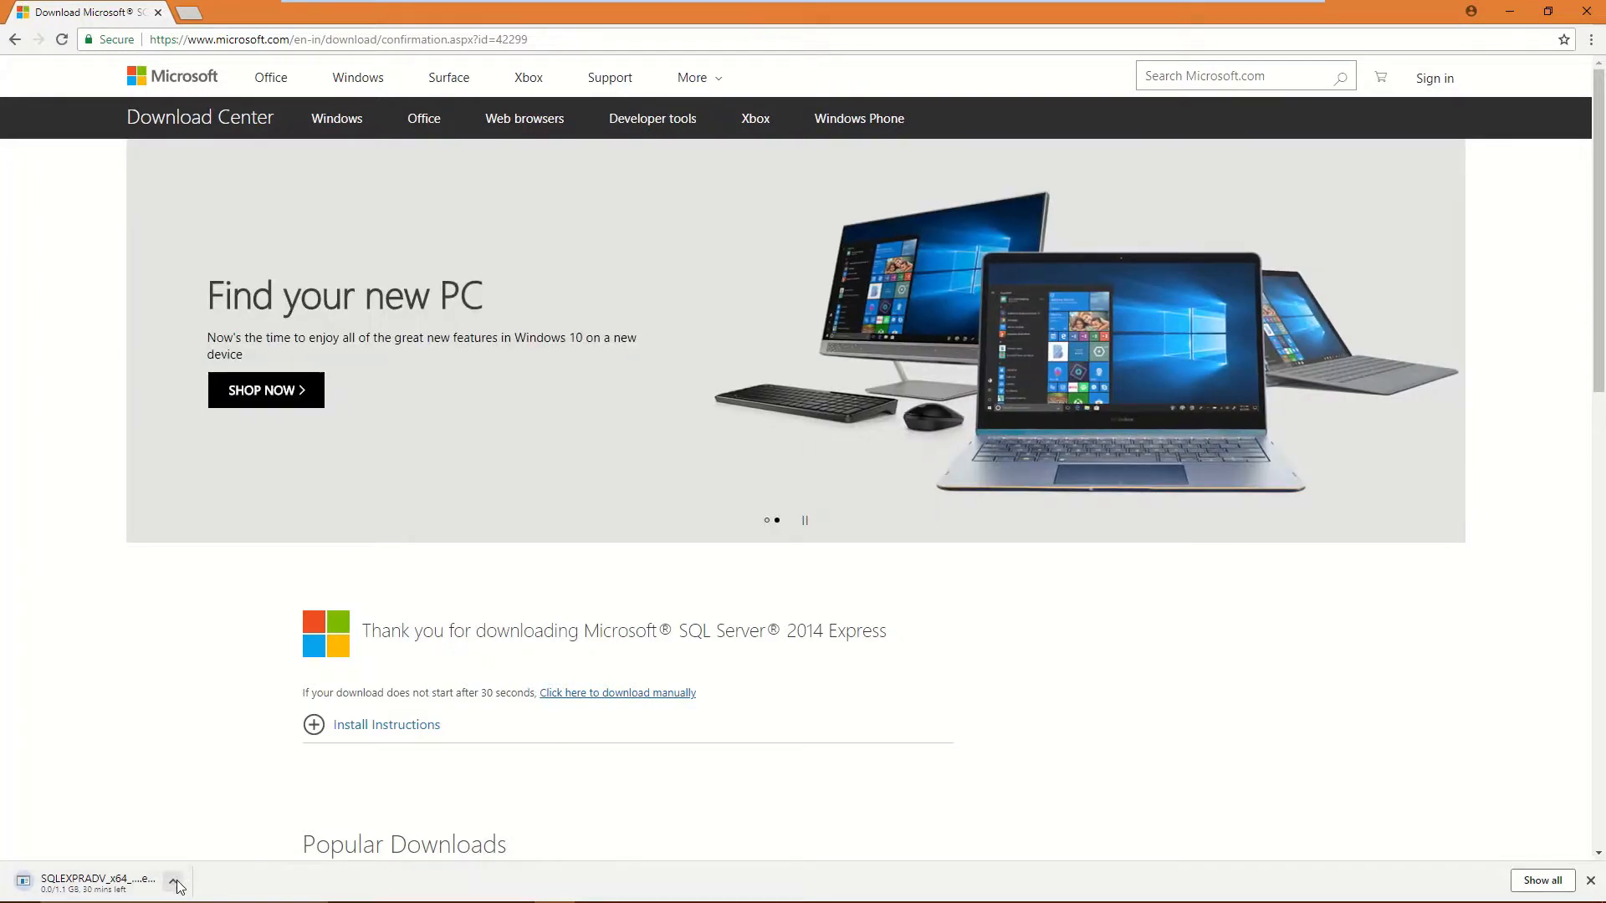
Step: Pause the SQLEXPRADV_x64_ENU.exe download and show the full list of downloads
left_click(177, 884)
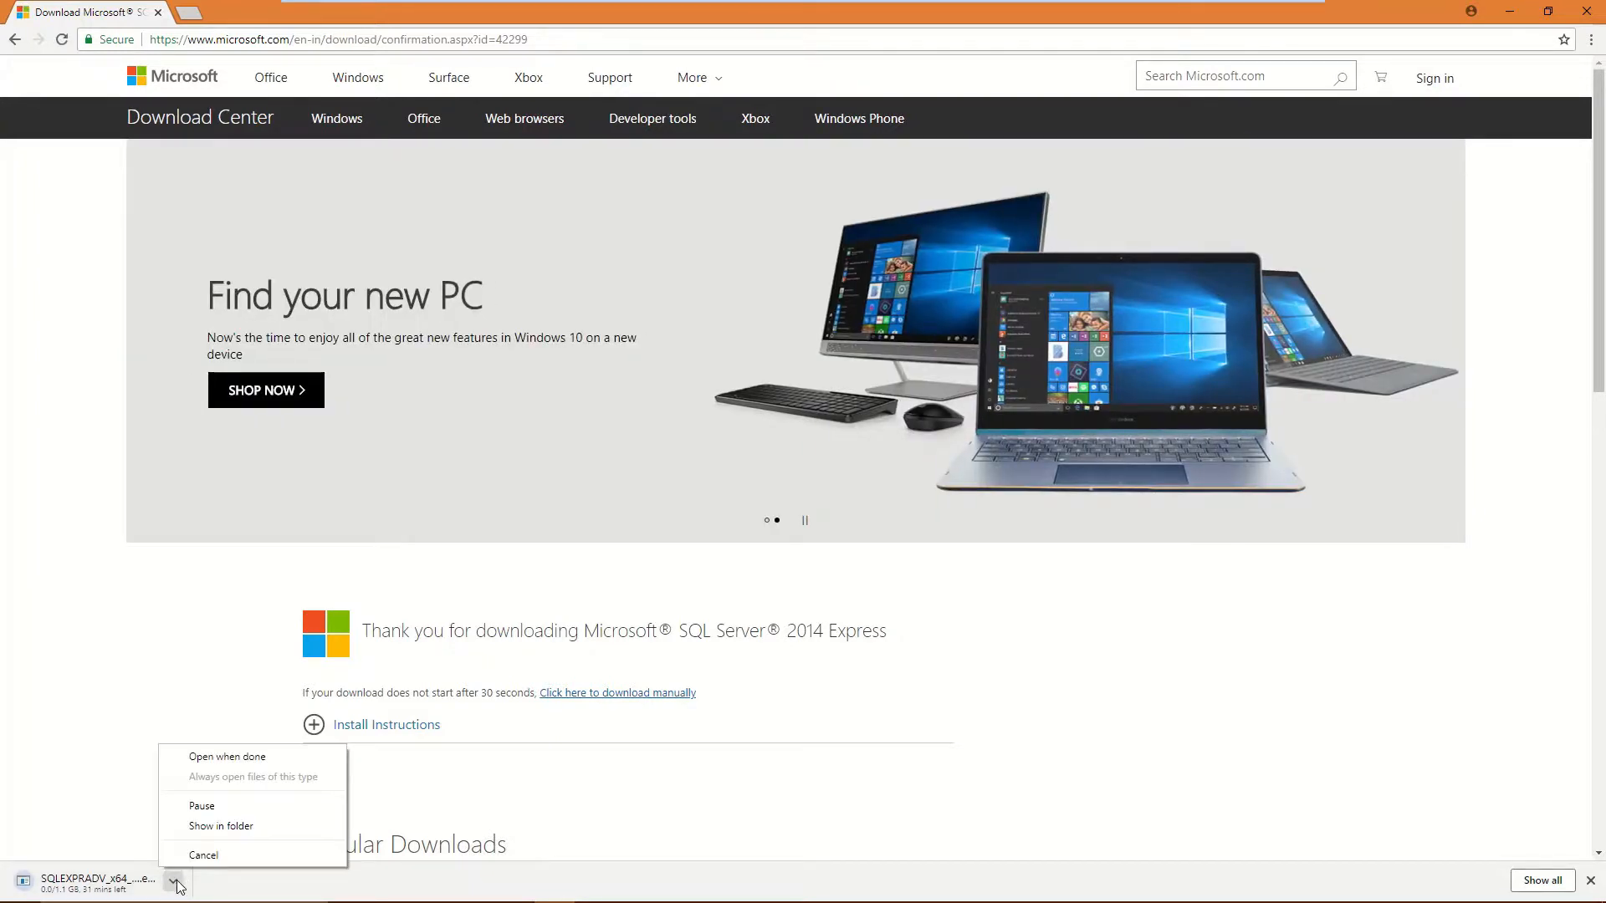
left_click(202, 806)
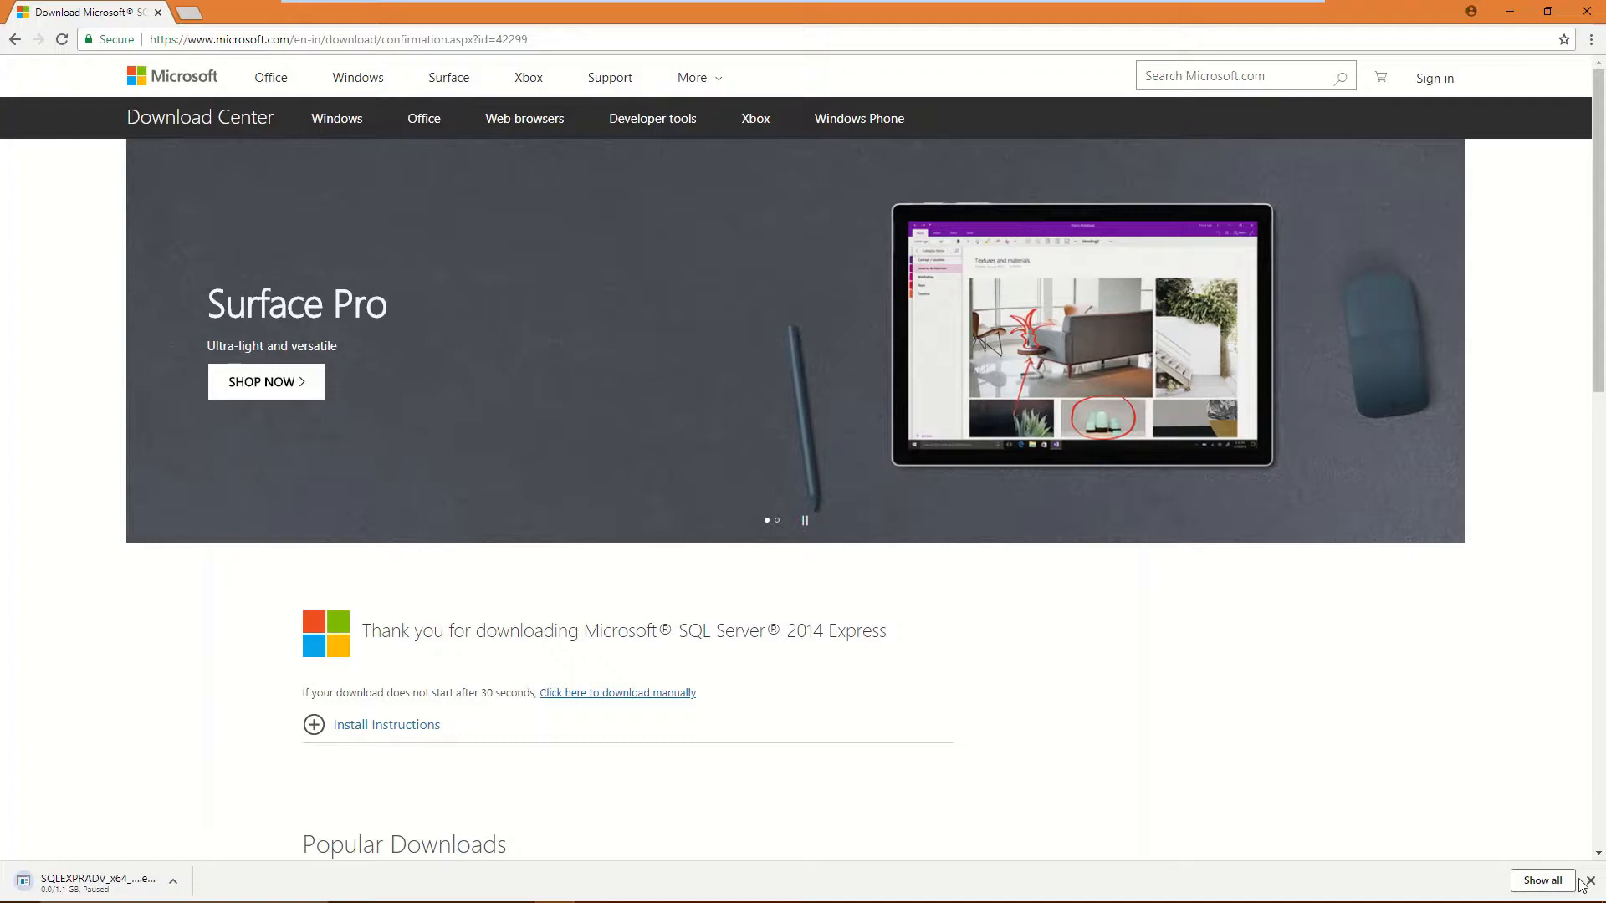
left_click(1537, 885)
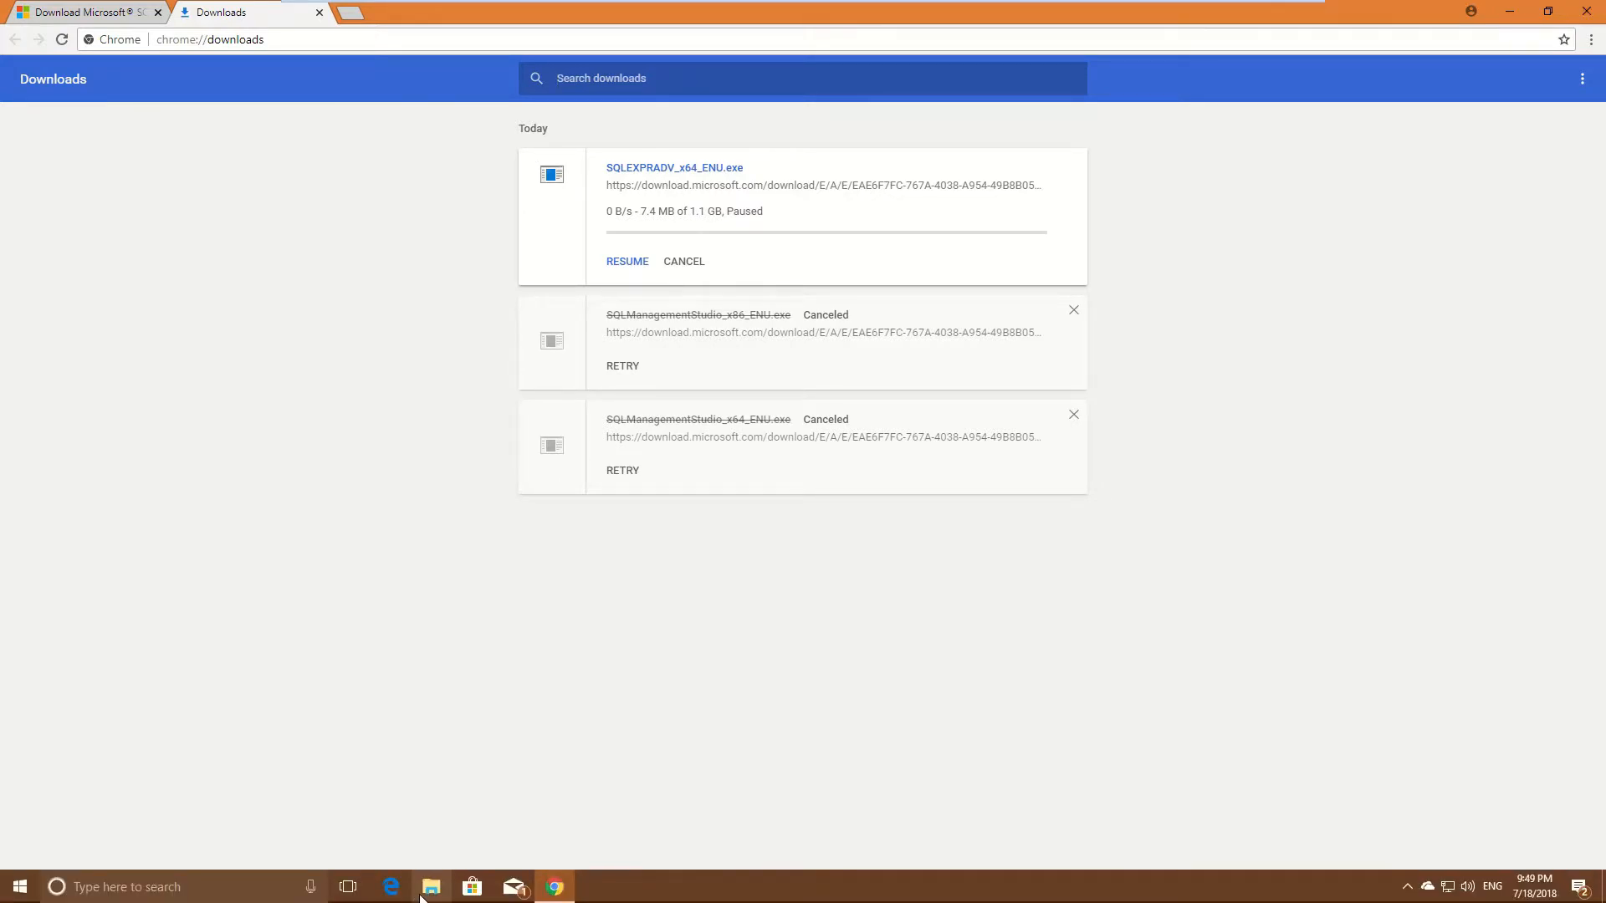
Step: In File Explorer, run SETUP from the SQLEXPRADV_x64_ENU folder in Downloads and allow it to make changes to the device
left_click(430, 888)
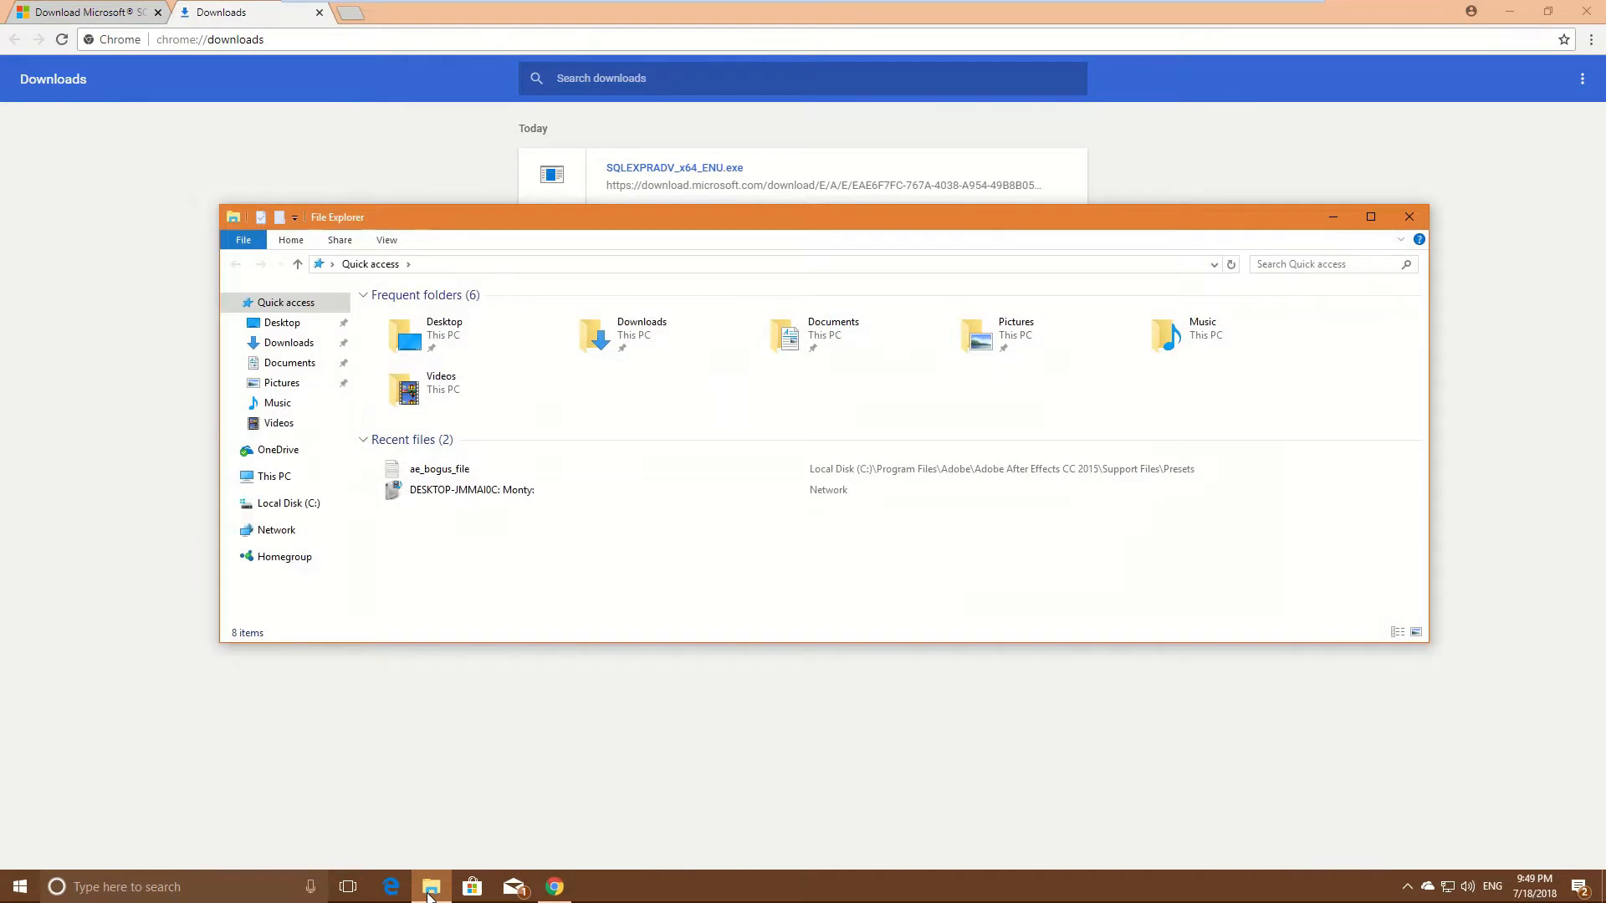
left_click(276, 344)
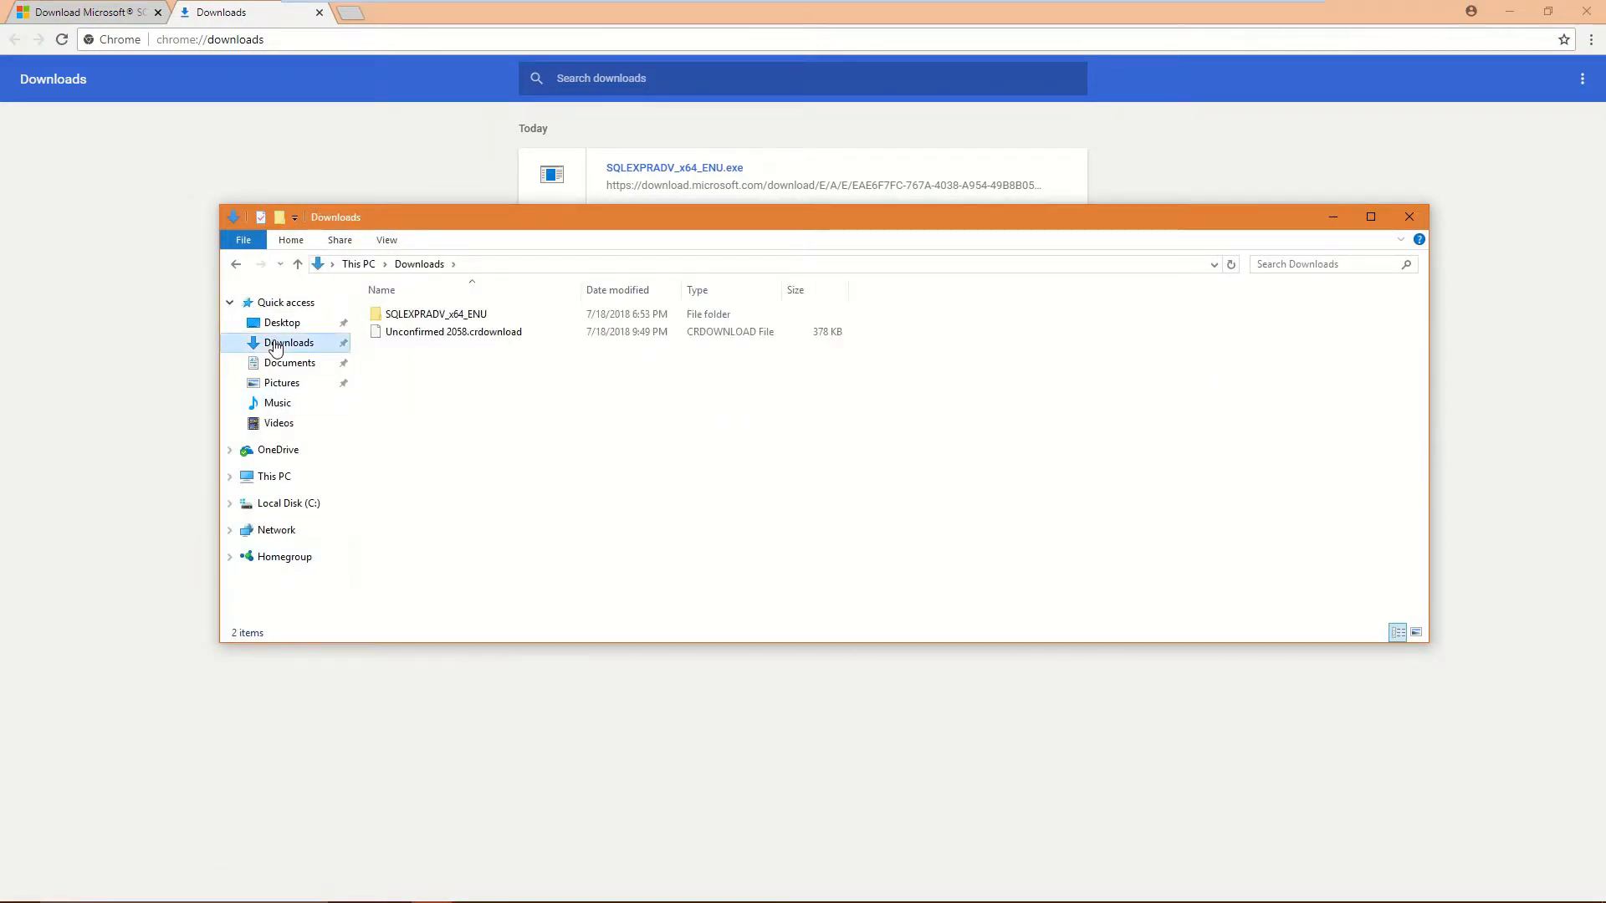
double_click(430, 316)
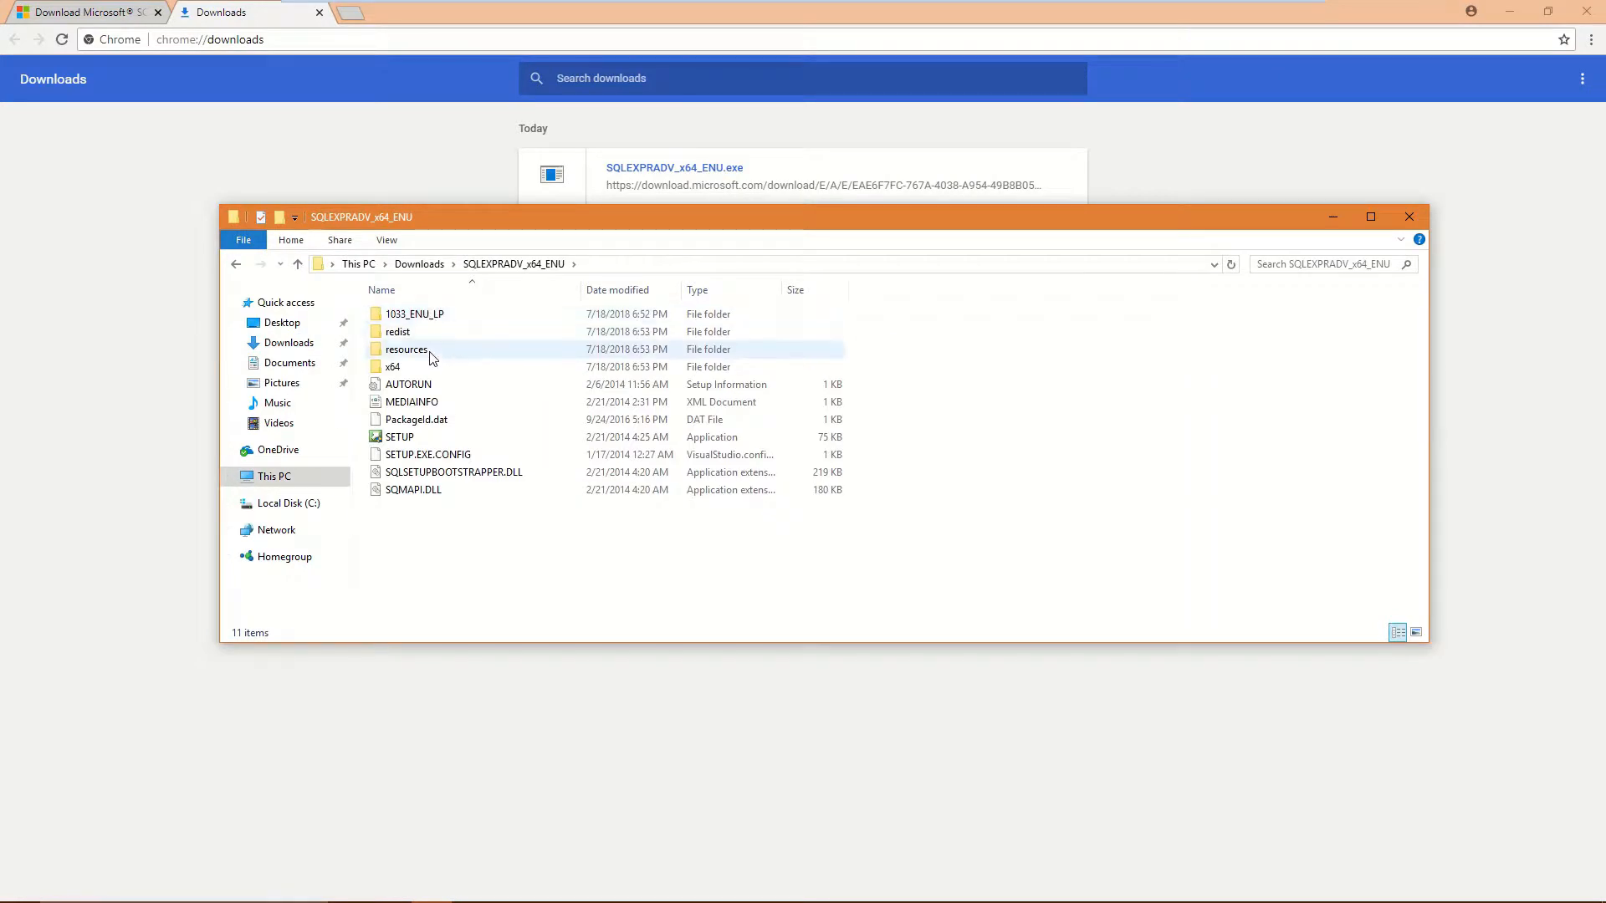
double_click(432, 438)
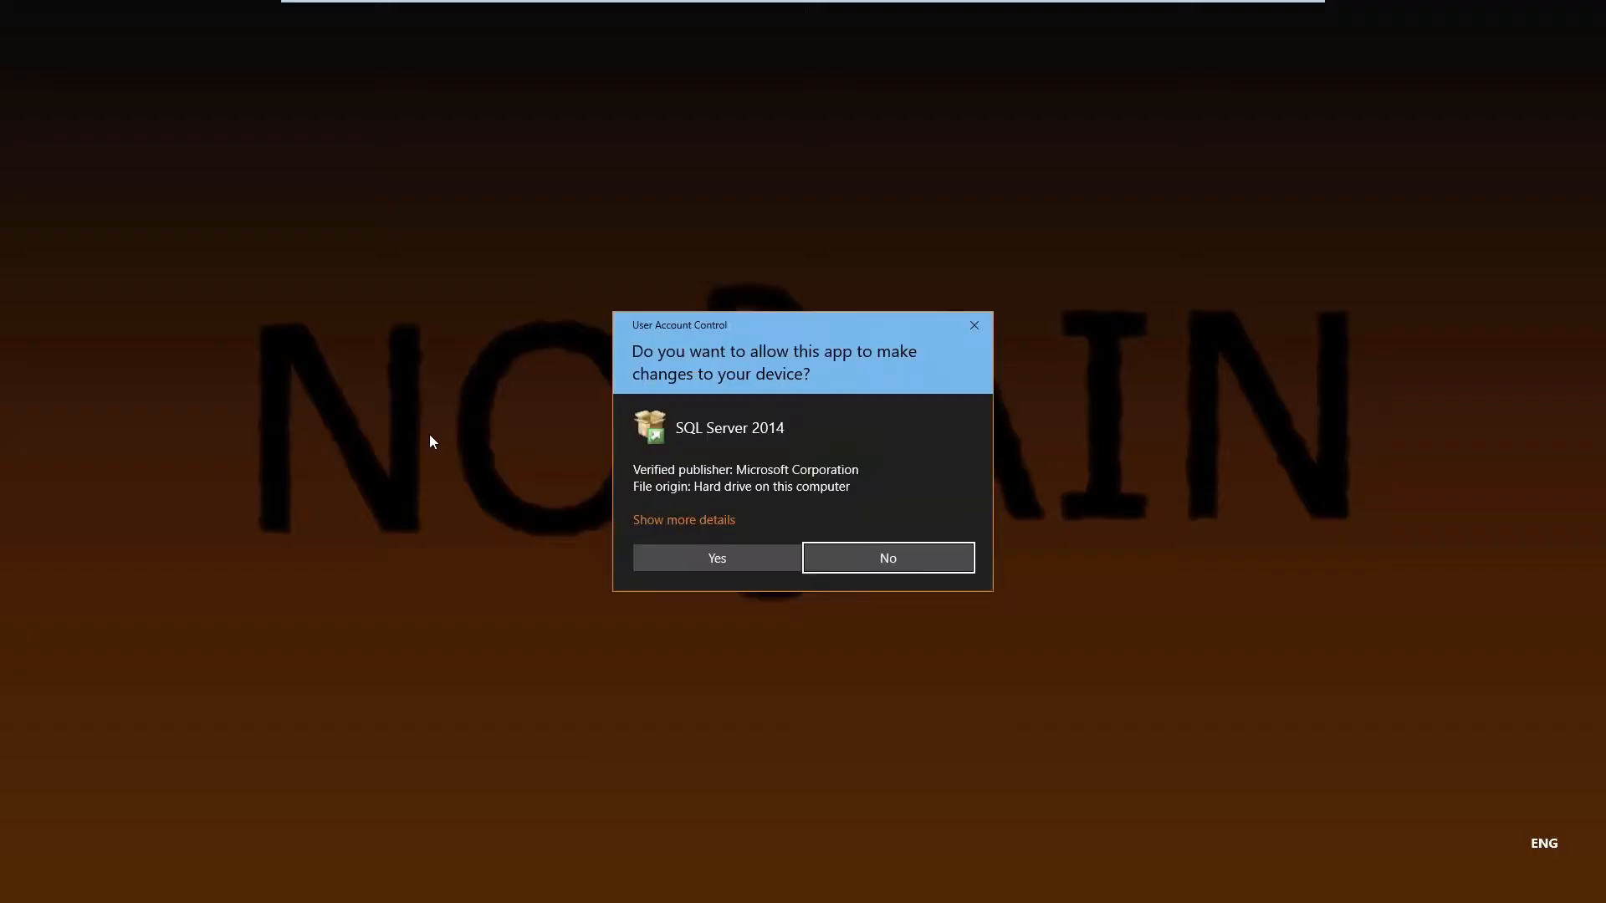
left_click(723, 560)
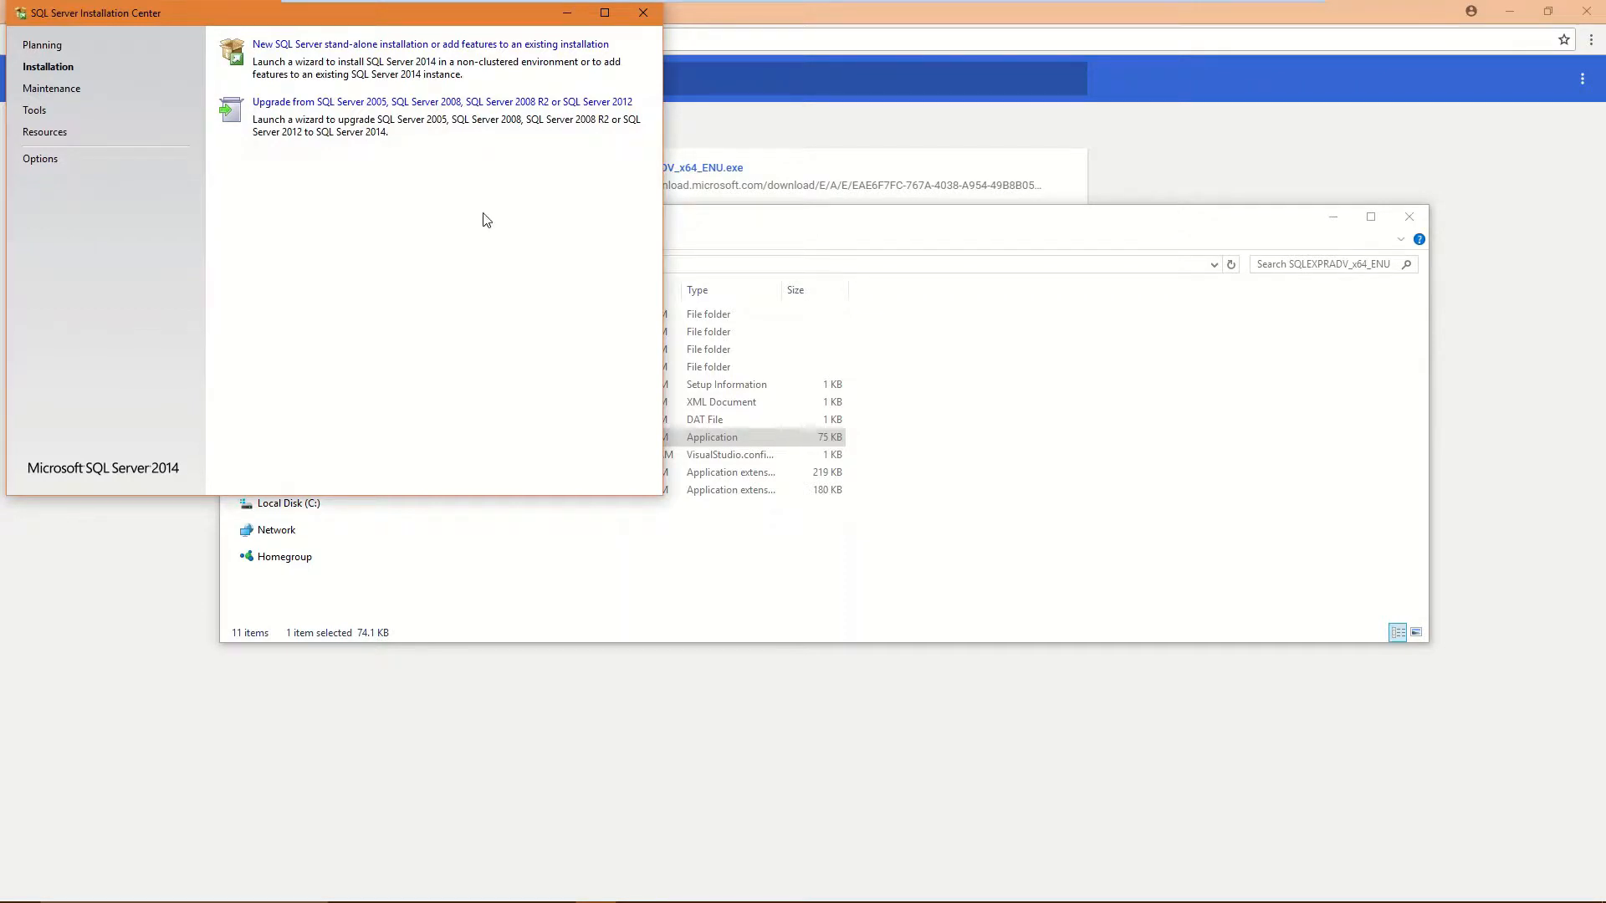
Step: Start a new SQL Server stand-alone installation, accept the license terms, and continue without using Microsoft Update
left_click(429, 47)
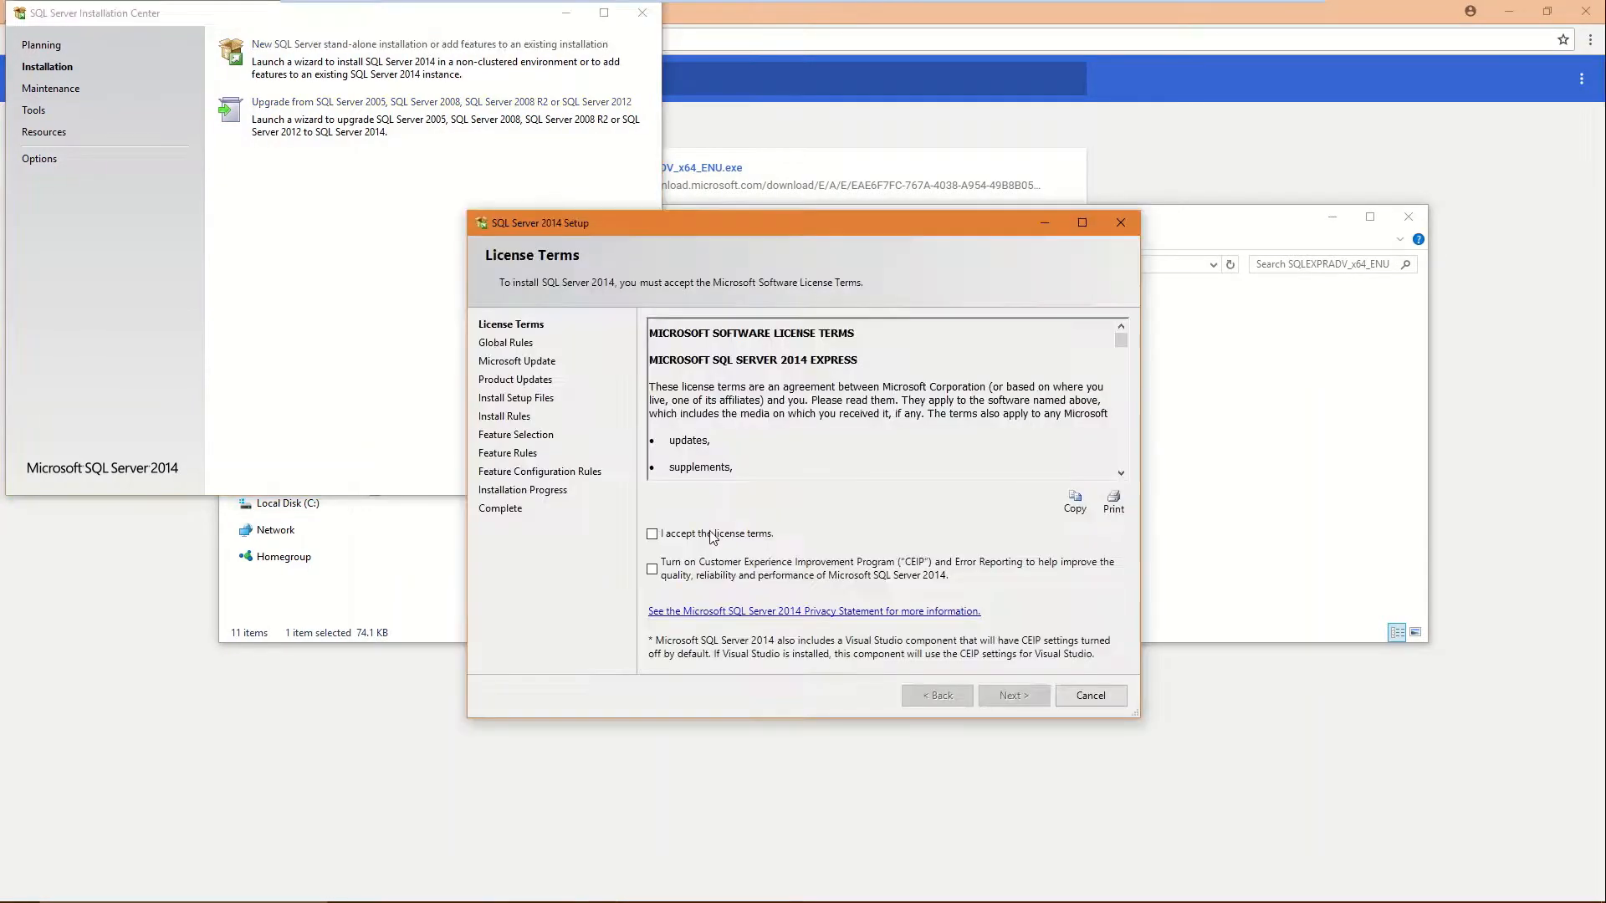
left_click(652, 534)
left_click(1021, 696)
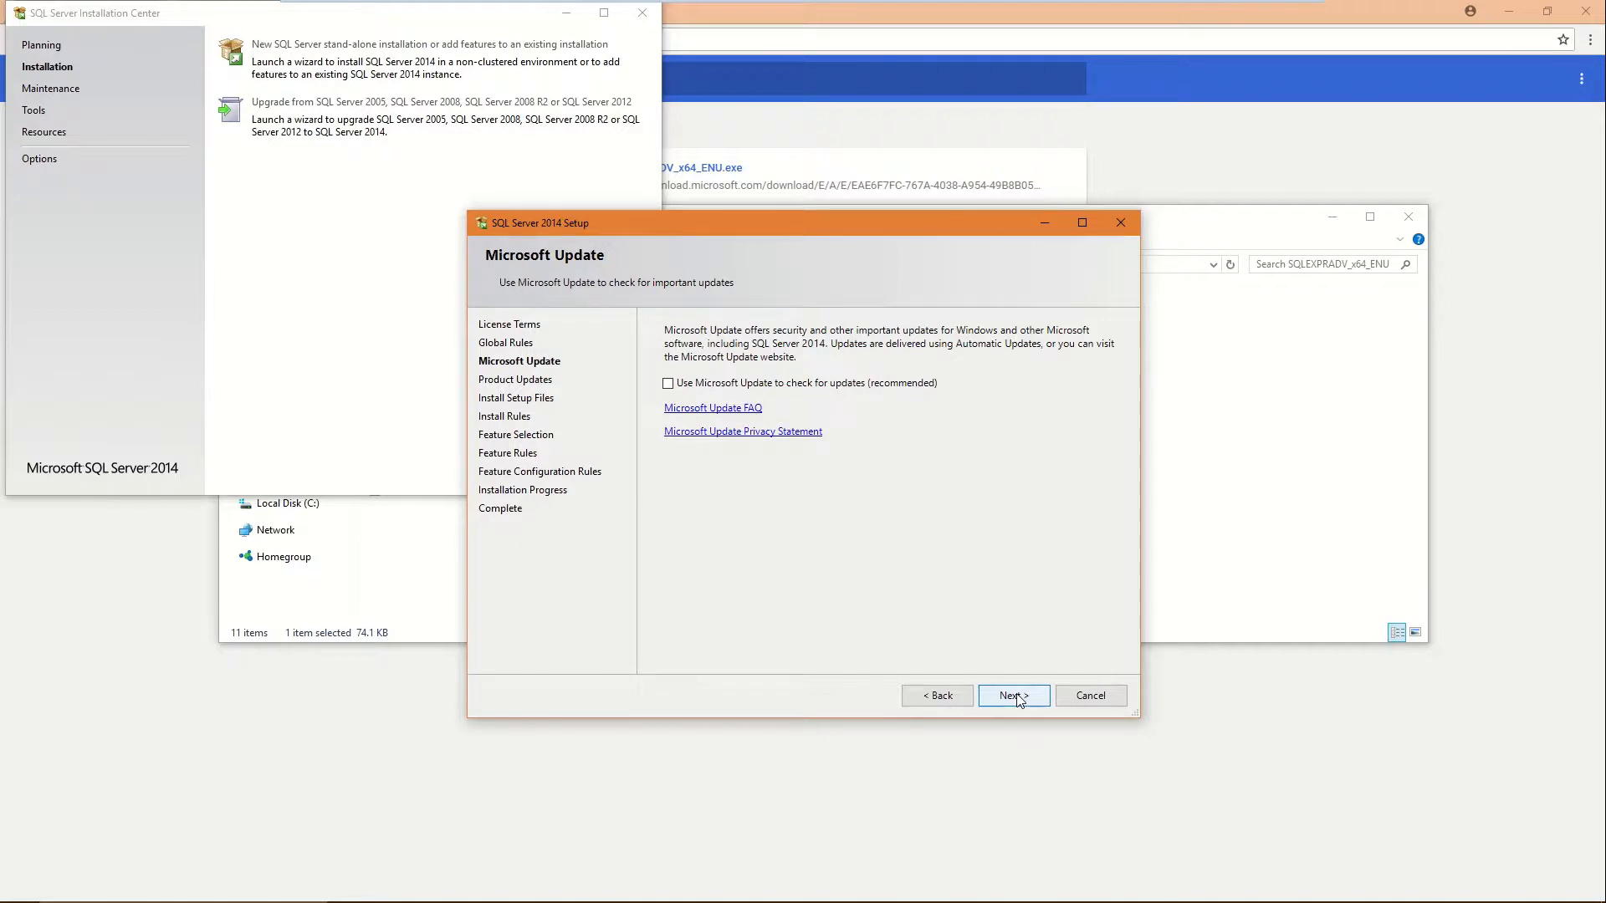
left_click(1019, 696)
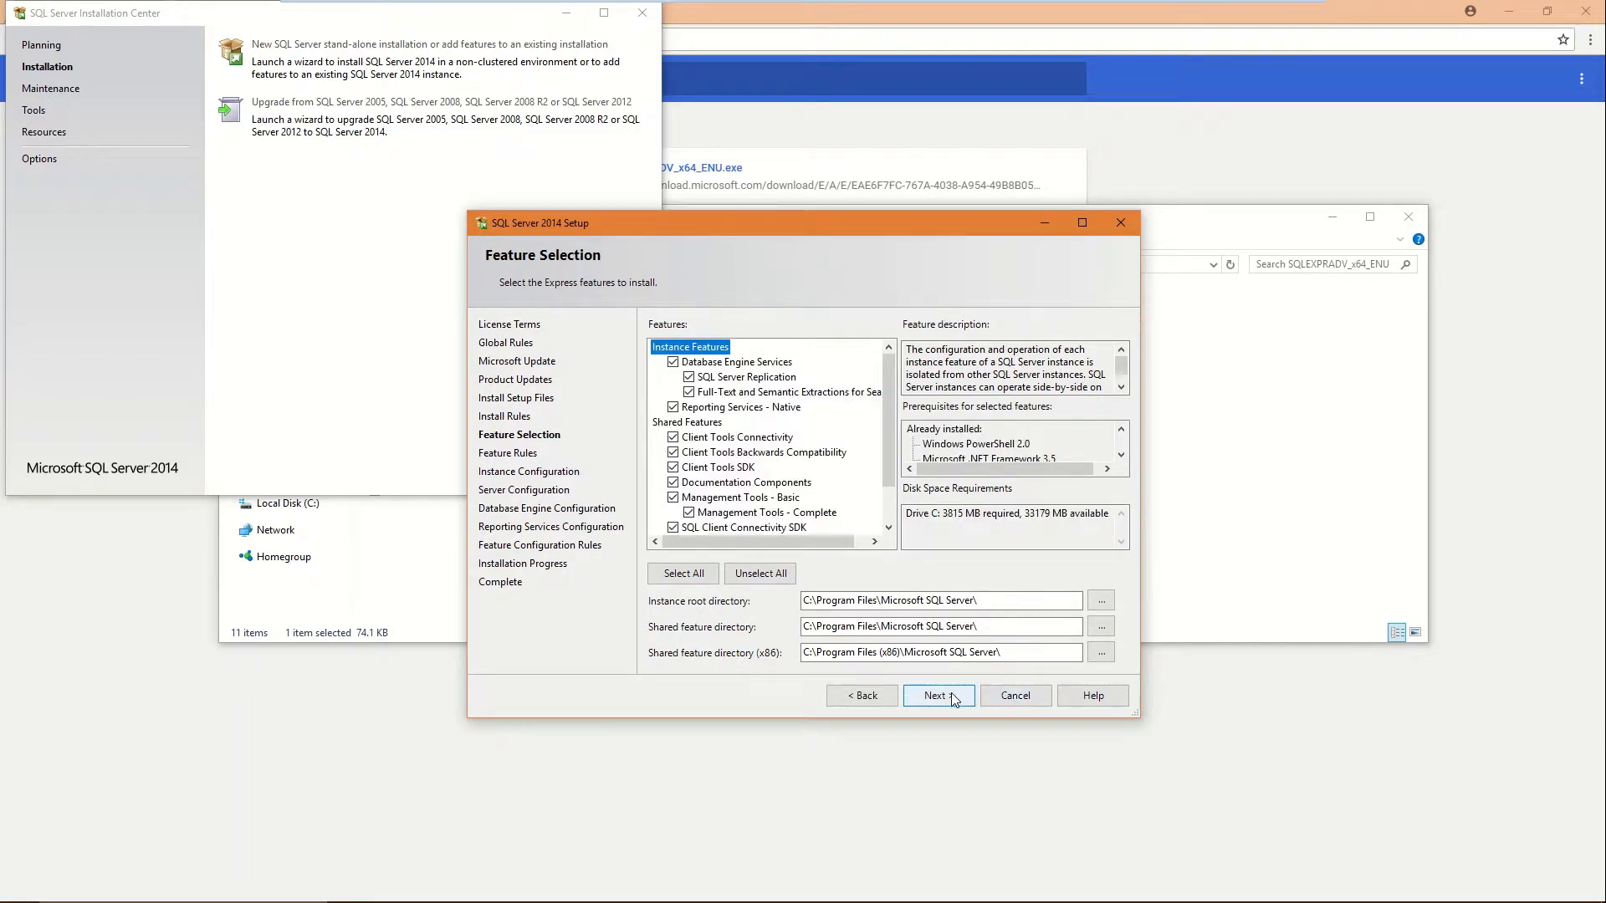
Step: Review the prerequisites and continue with all Express features selected and the default installation directories
scroll(968, 457, "down", 1)
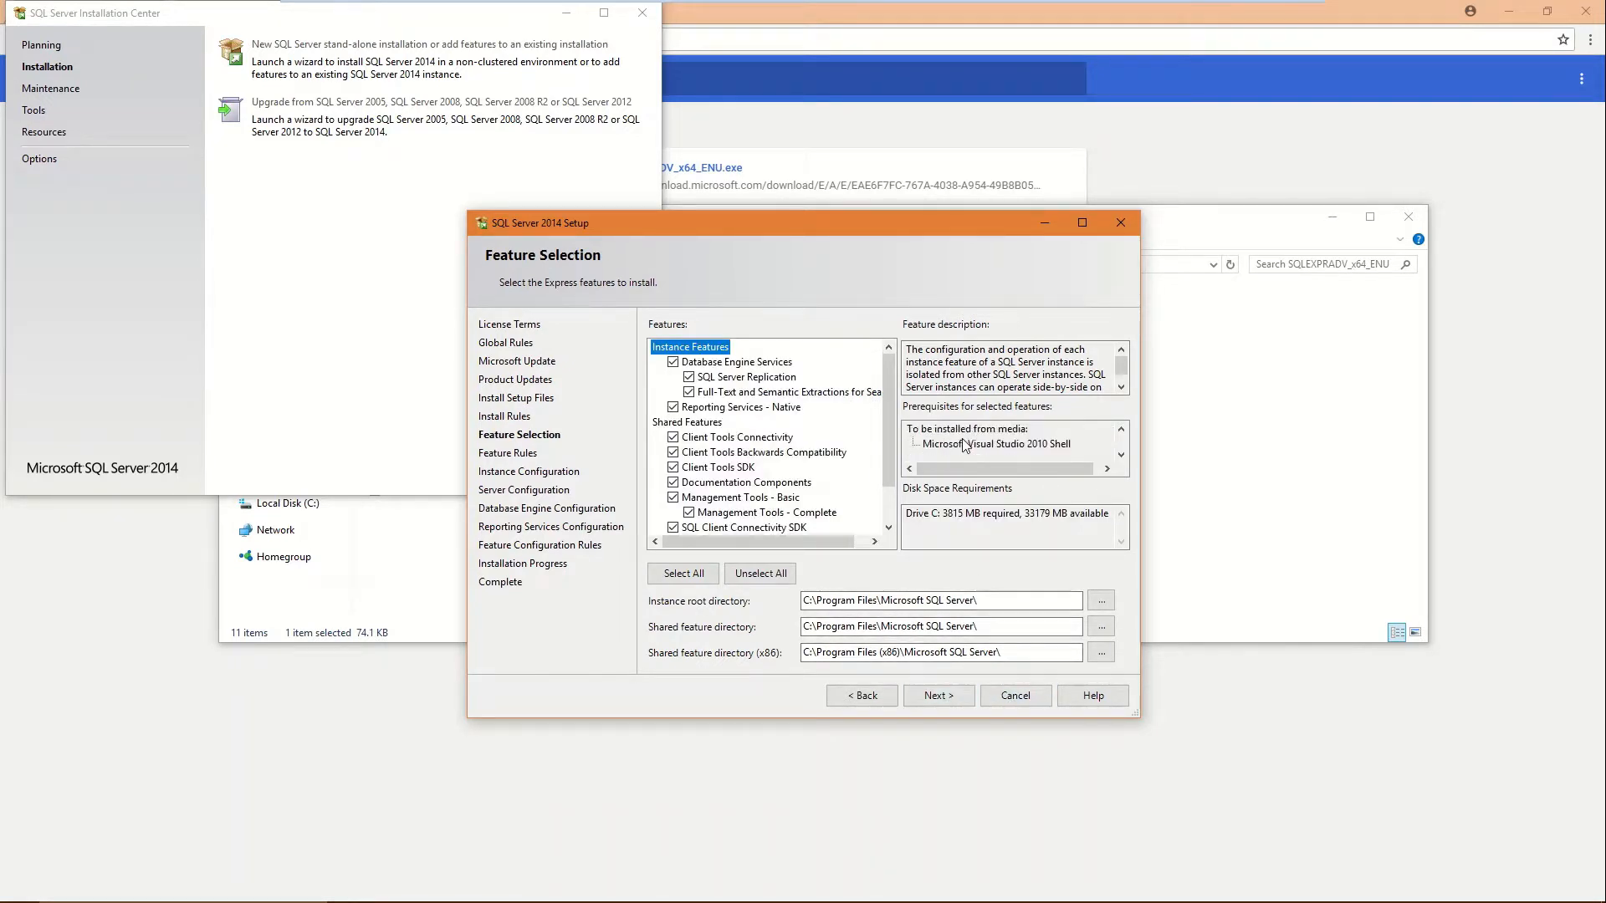
scroll(966, 445, "up", 1)
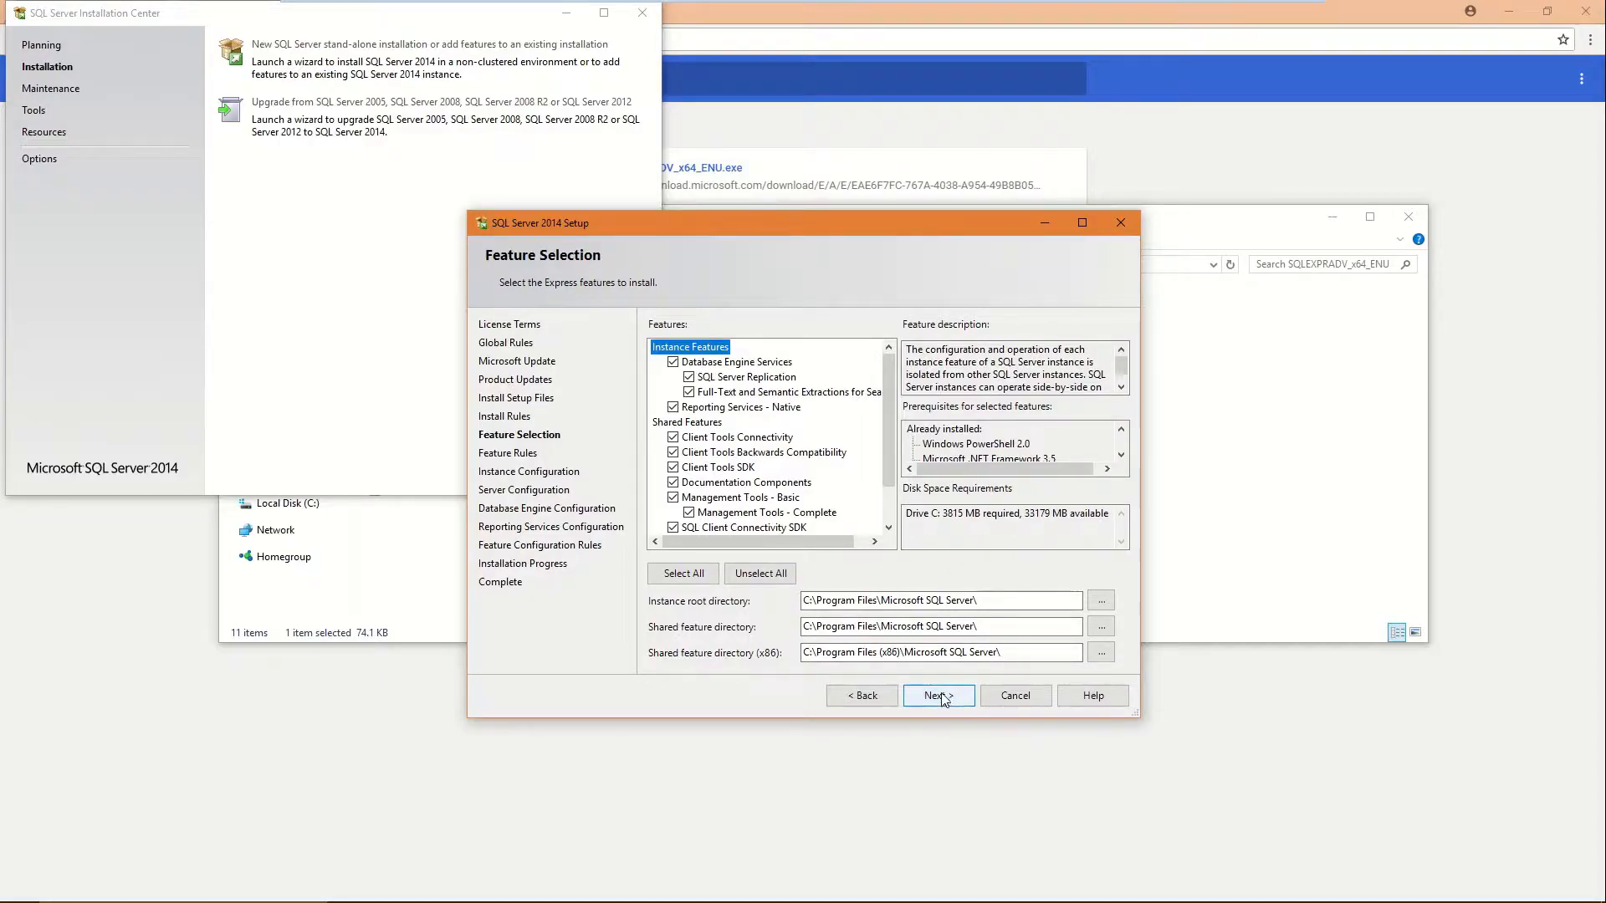
left_click(938, 696)
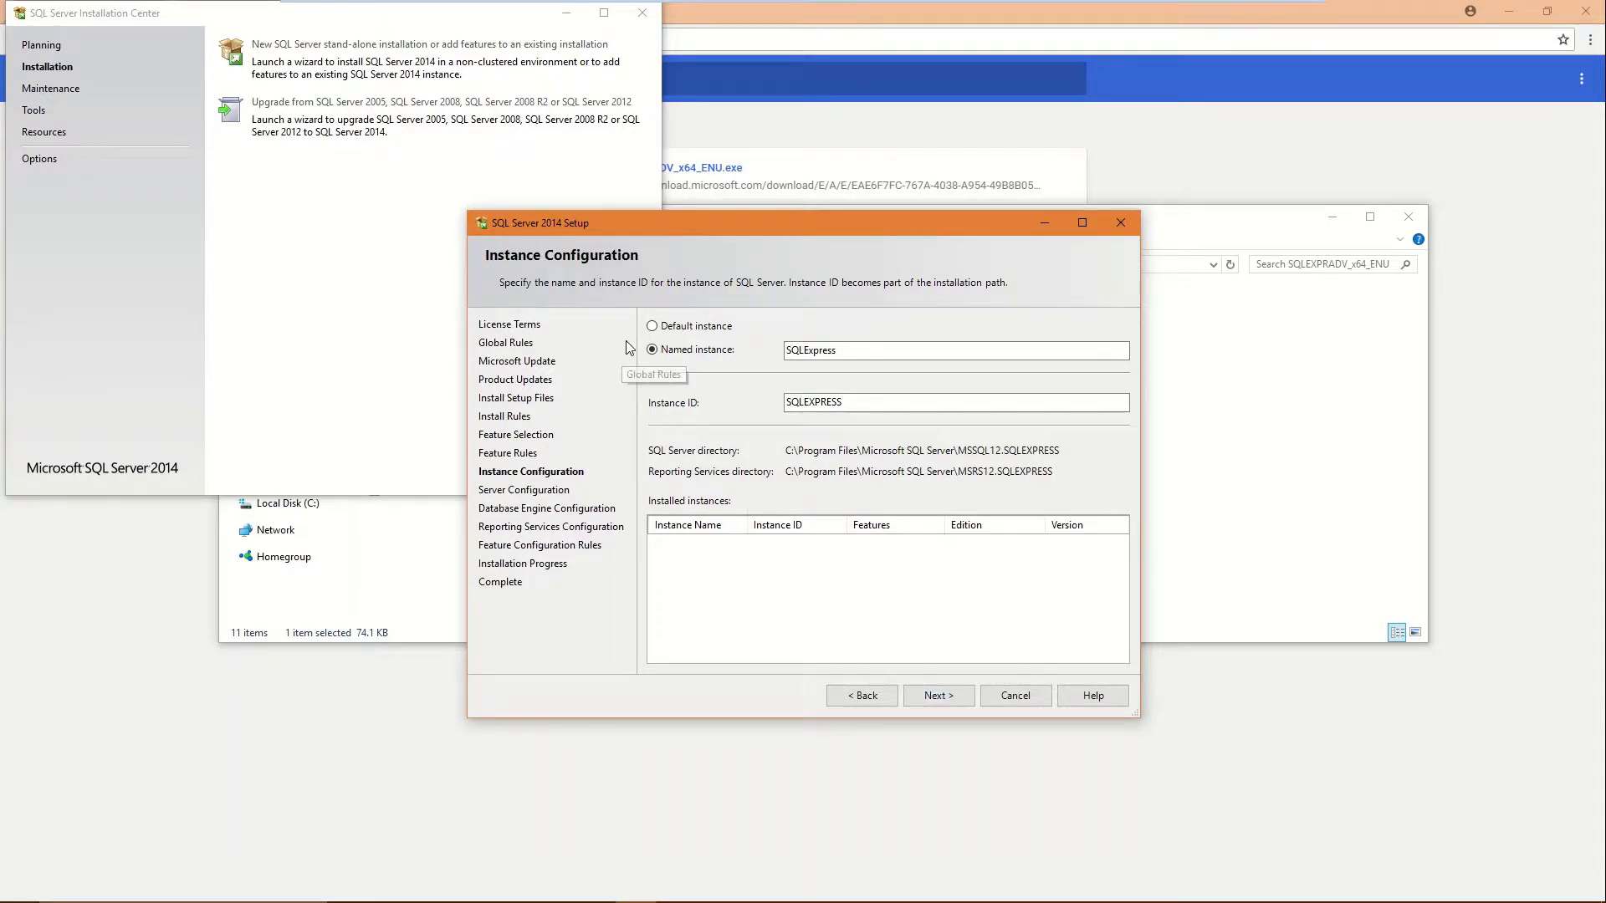
Step: Set the installation to use the default instance with the instance ID MSSQLSERVER and continue to the server configuration
left_click(653, 326)
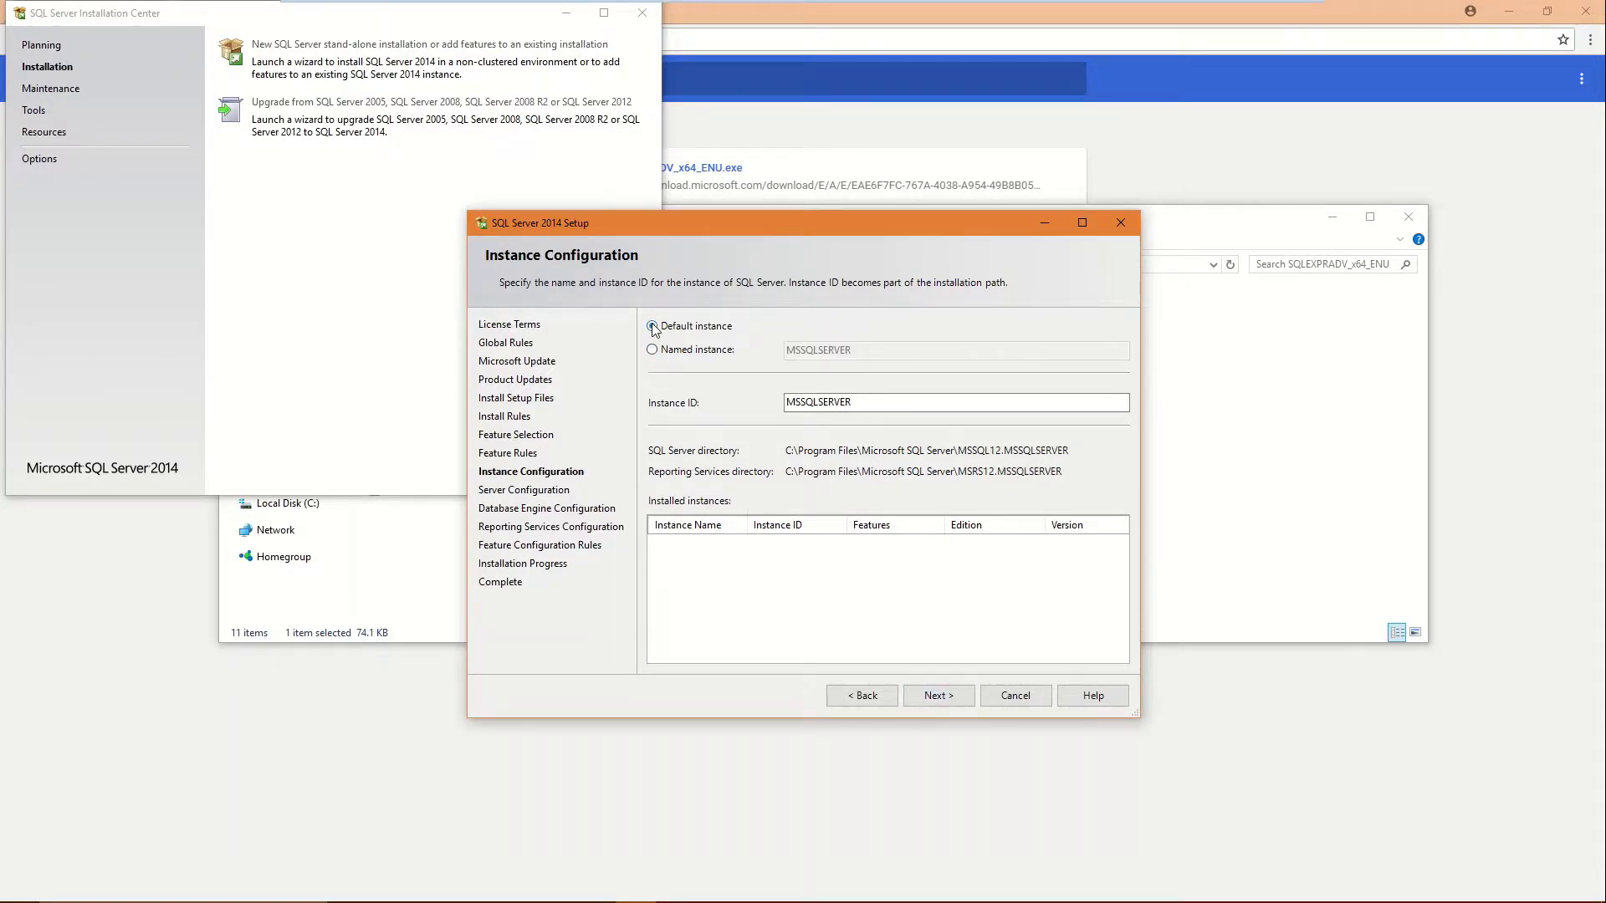
left_click(653, 349)
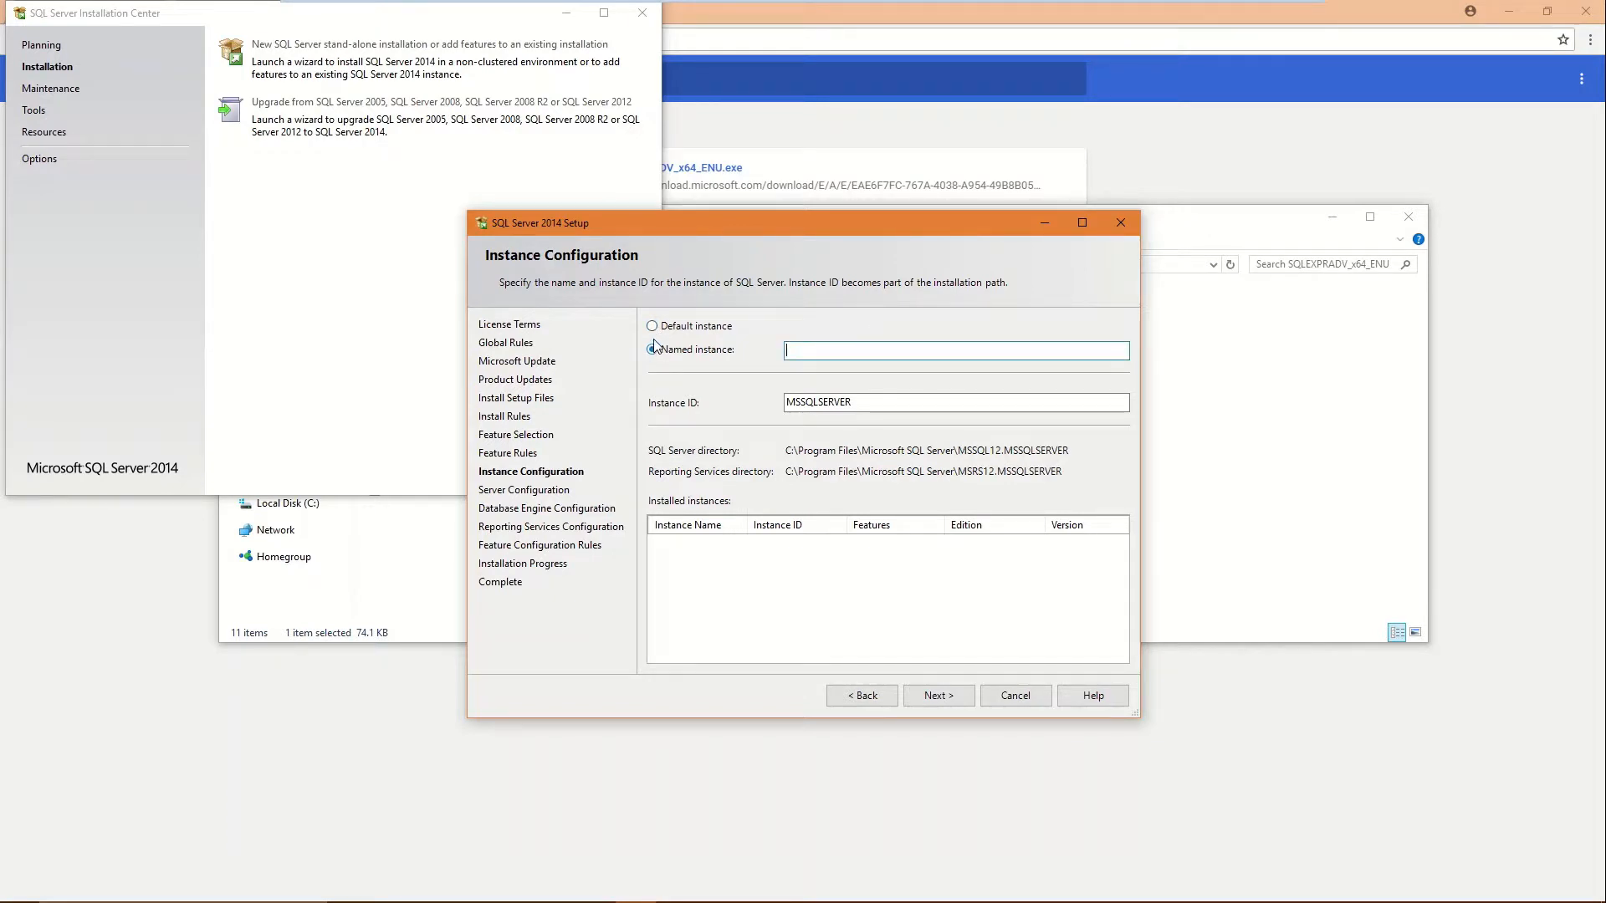
left_click(653, 326)
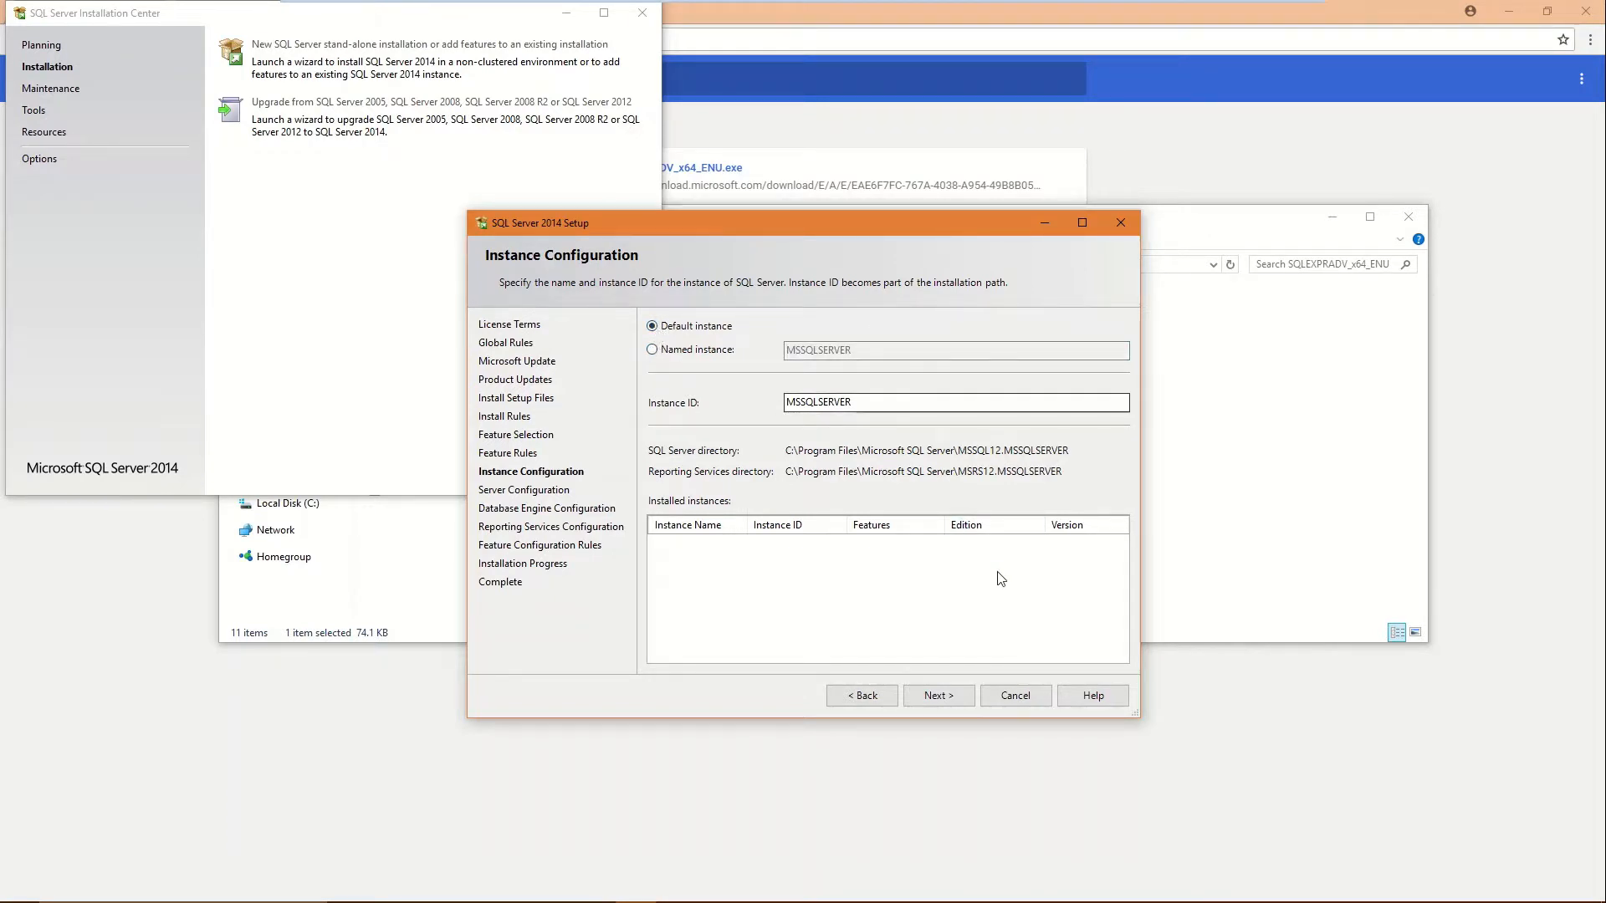
left_click(938, 695)
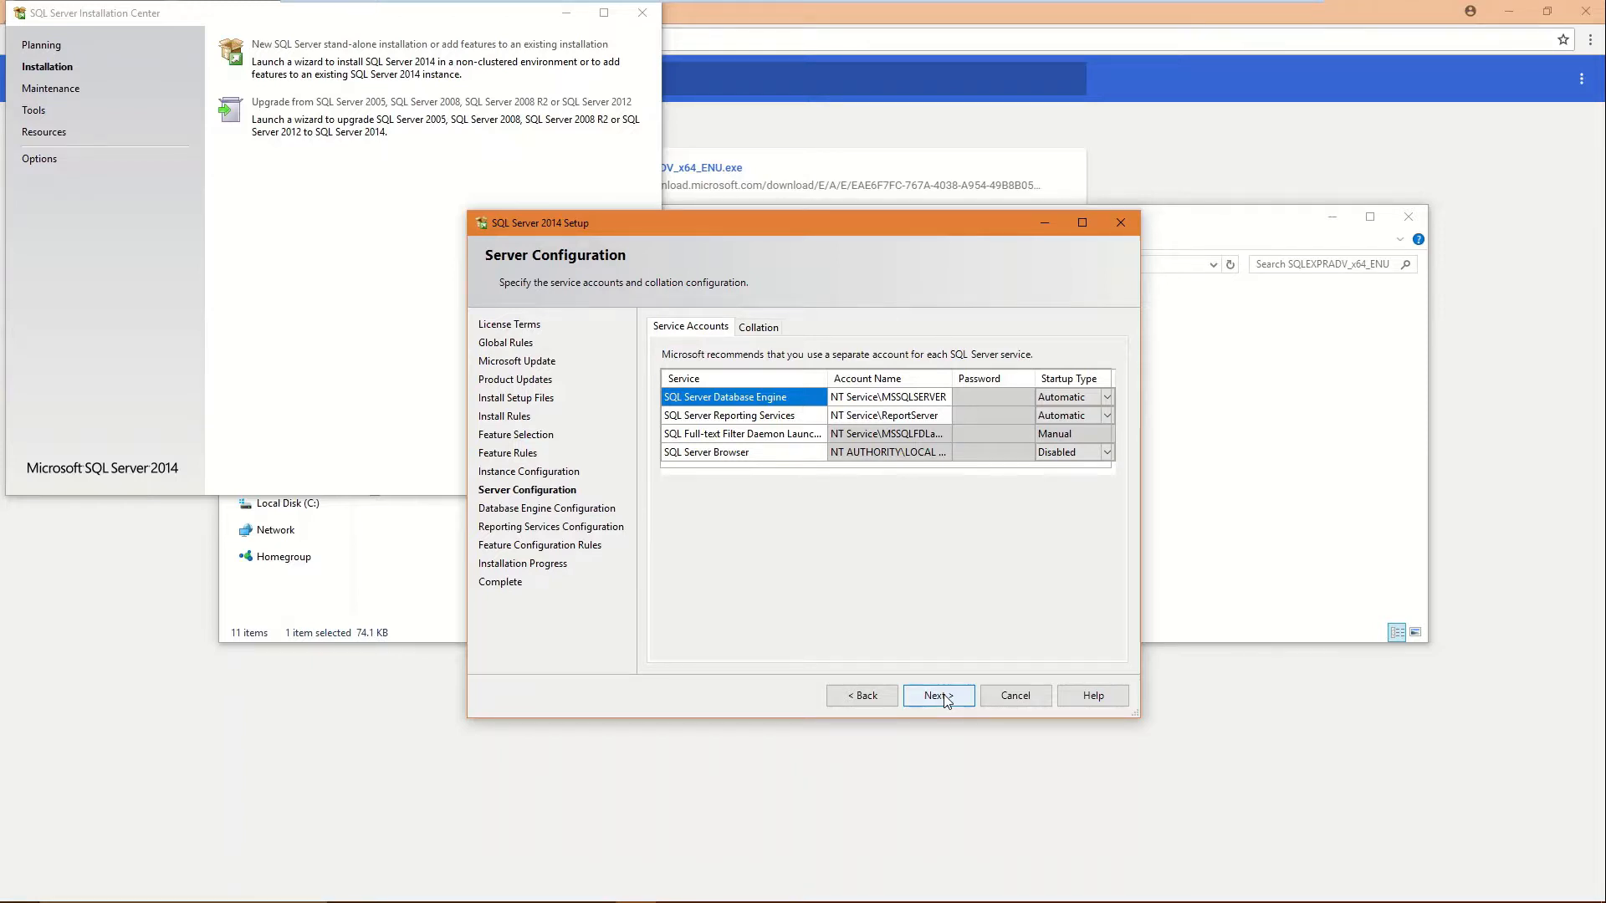
Step: Accept the default service accounts, choose Mixed Mode authentication for the Database Engine, and continue the installation
left_click(946, 700)
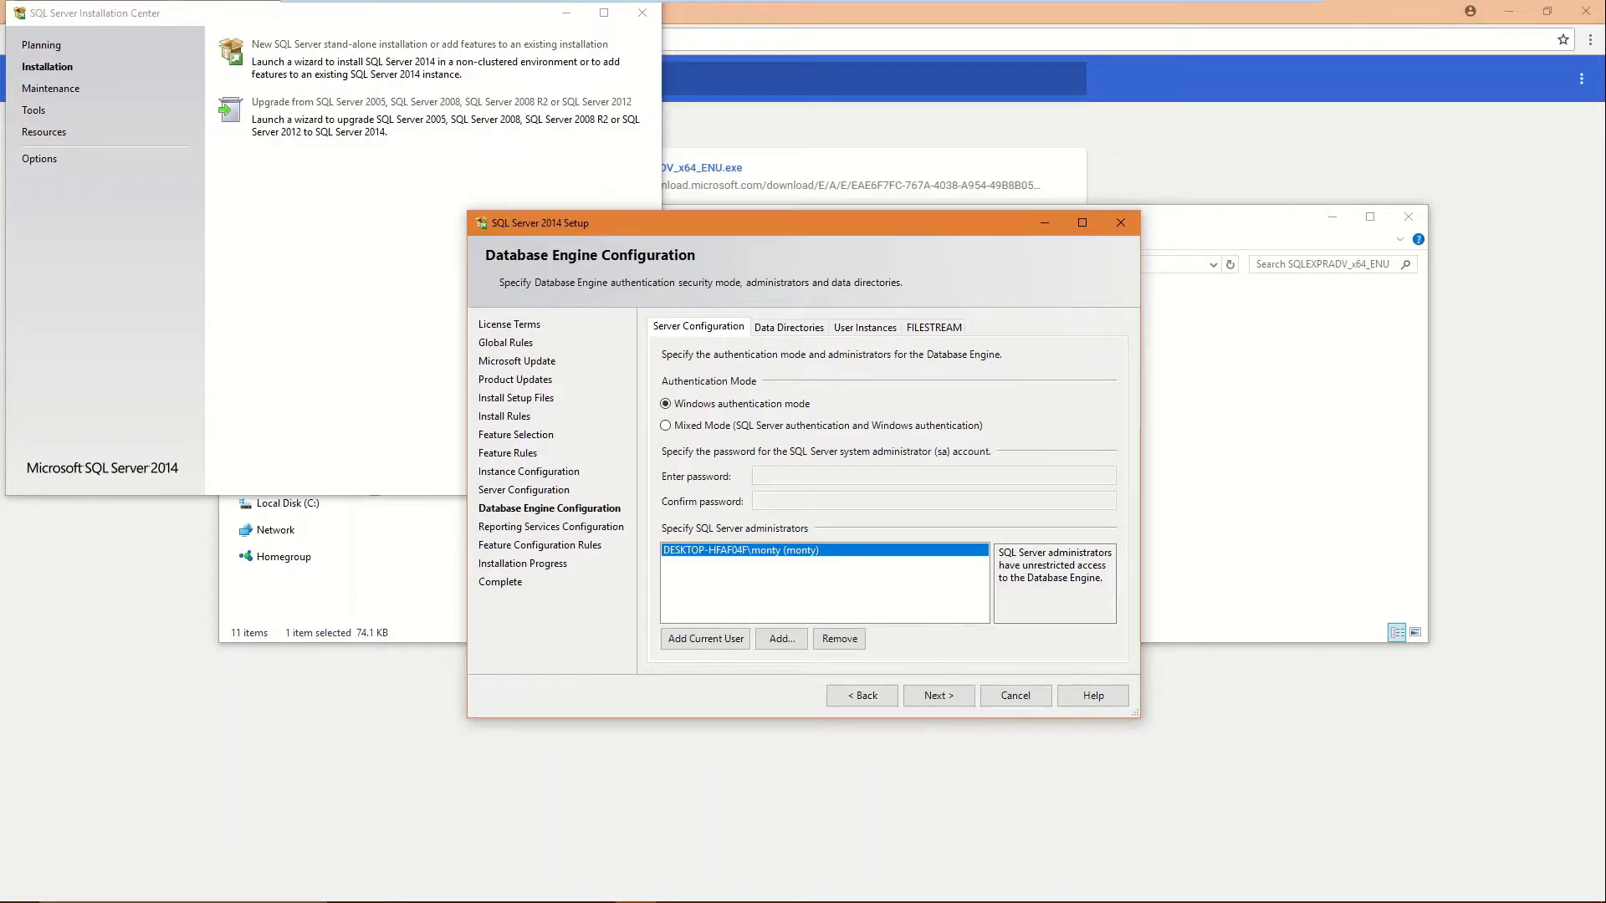
left_click(666, 426)
left_click(939, 695)
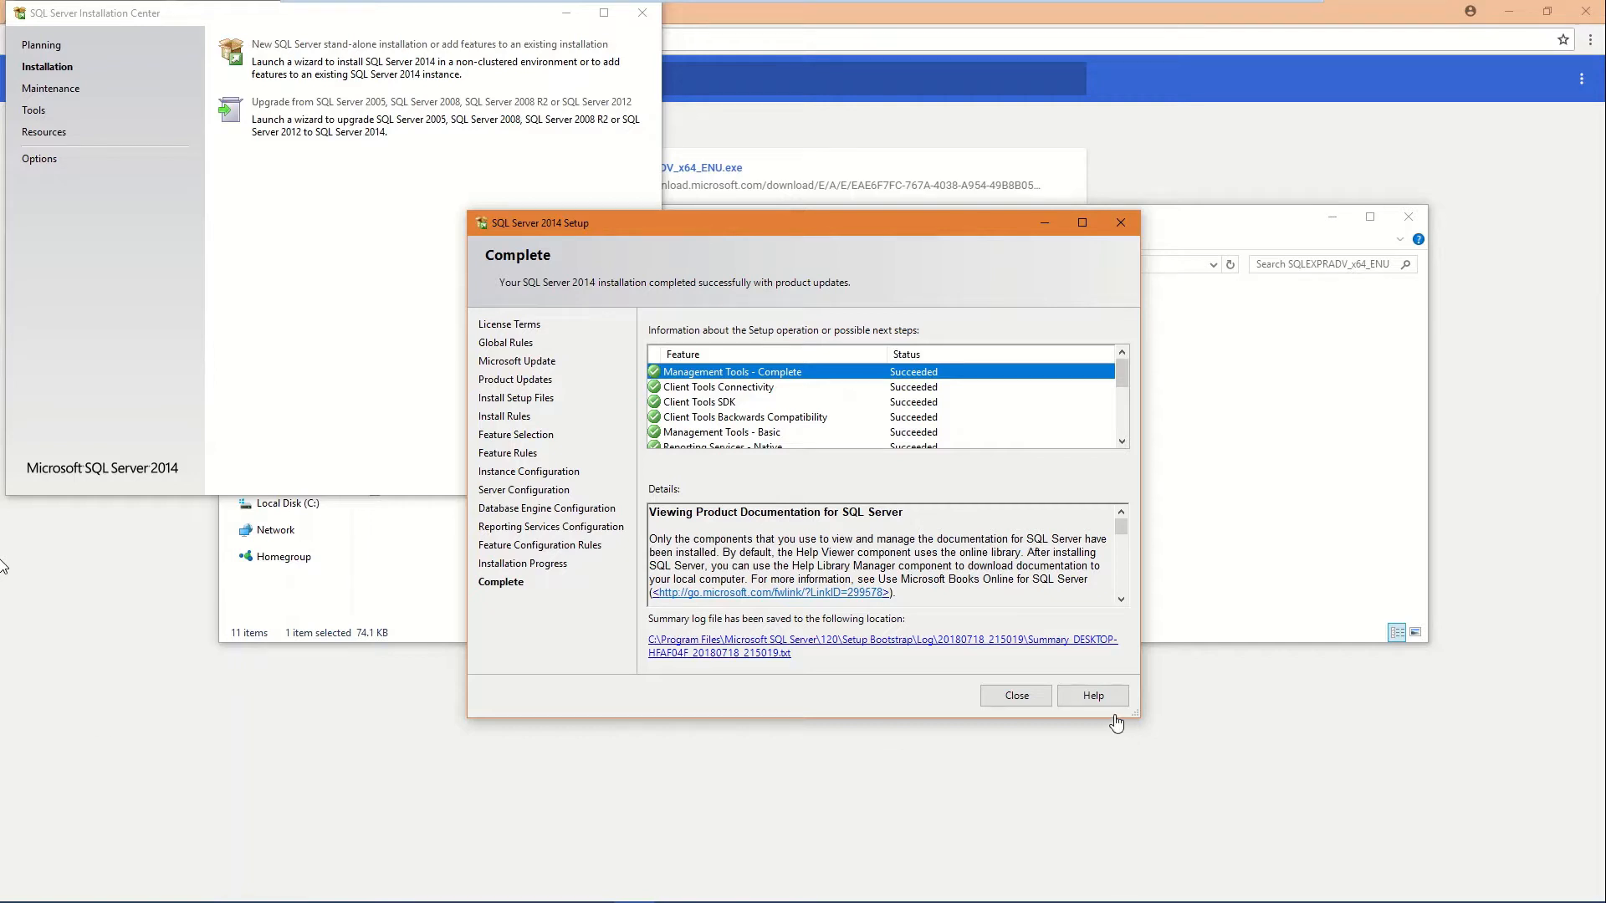
Step: Close the setup wizard, the SQL Server Installation Center and the setup folder, and minimize the browser to reach the desktop
left_click(1016, 696)
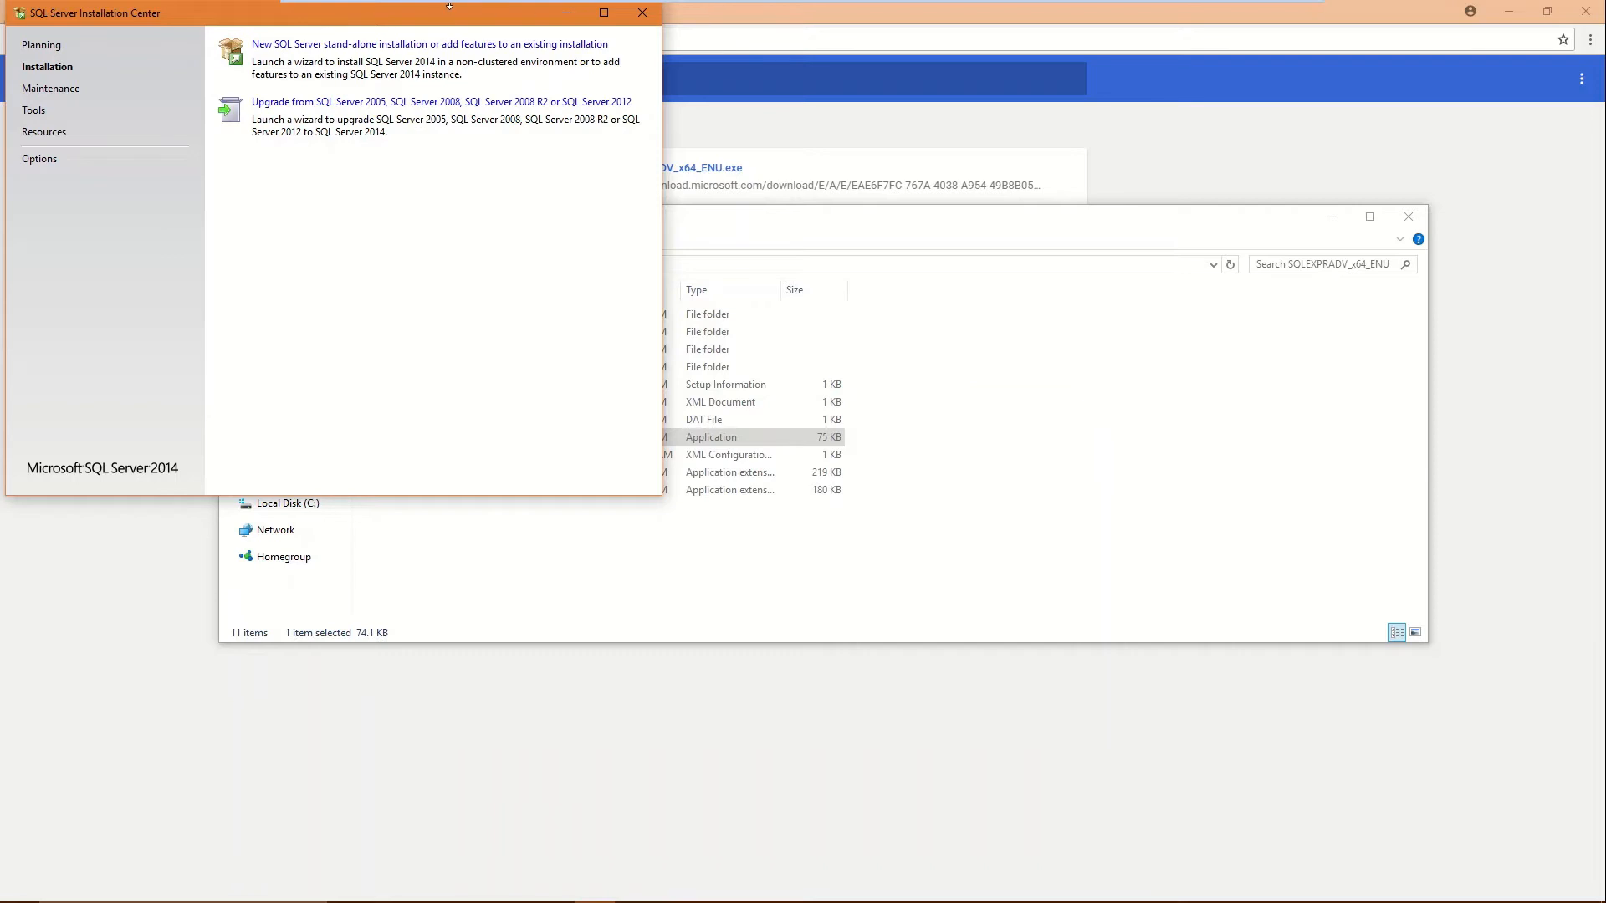
left_click(651, 21)
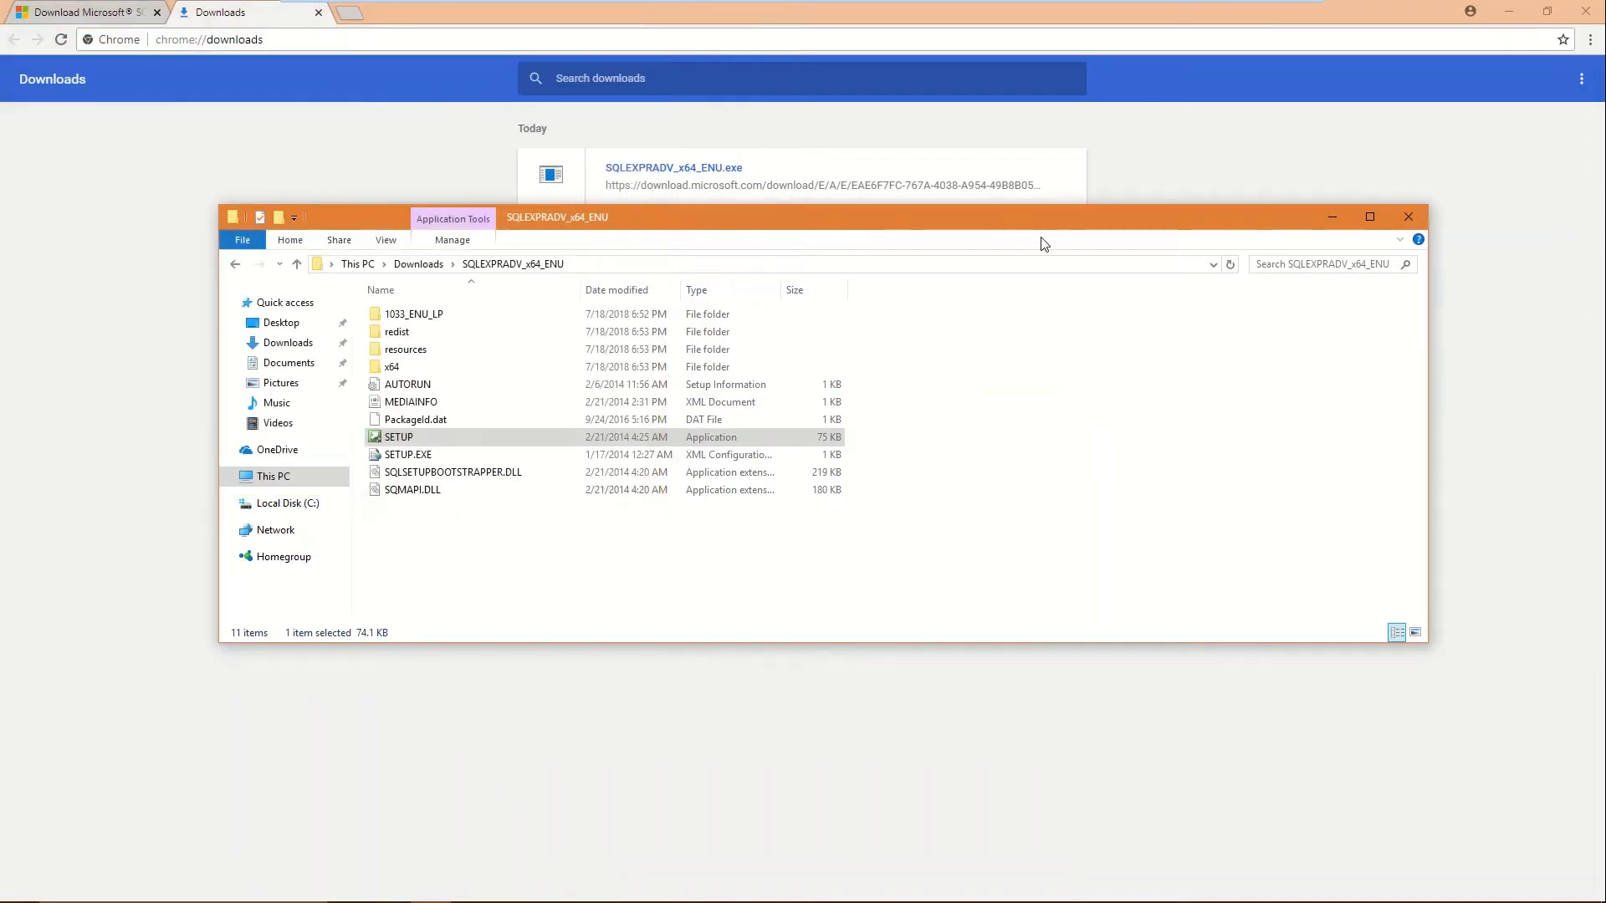
left_click(1409, 217)
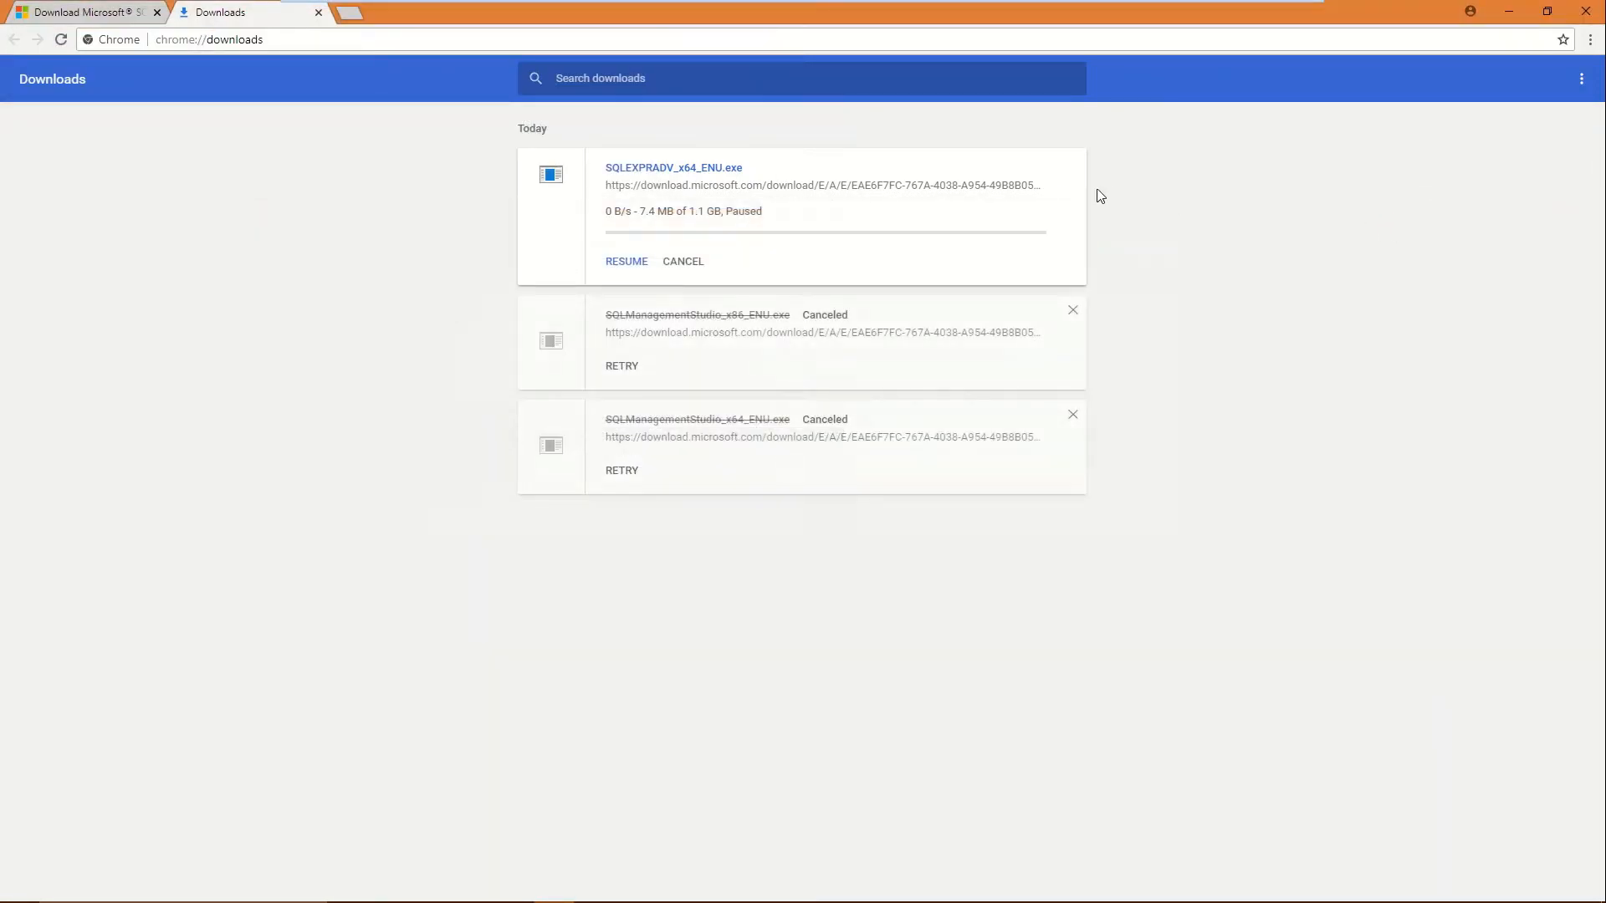
left_click(1499, 17)
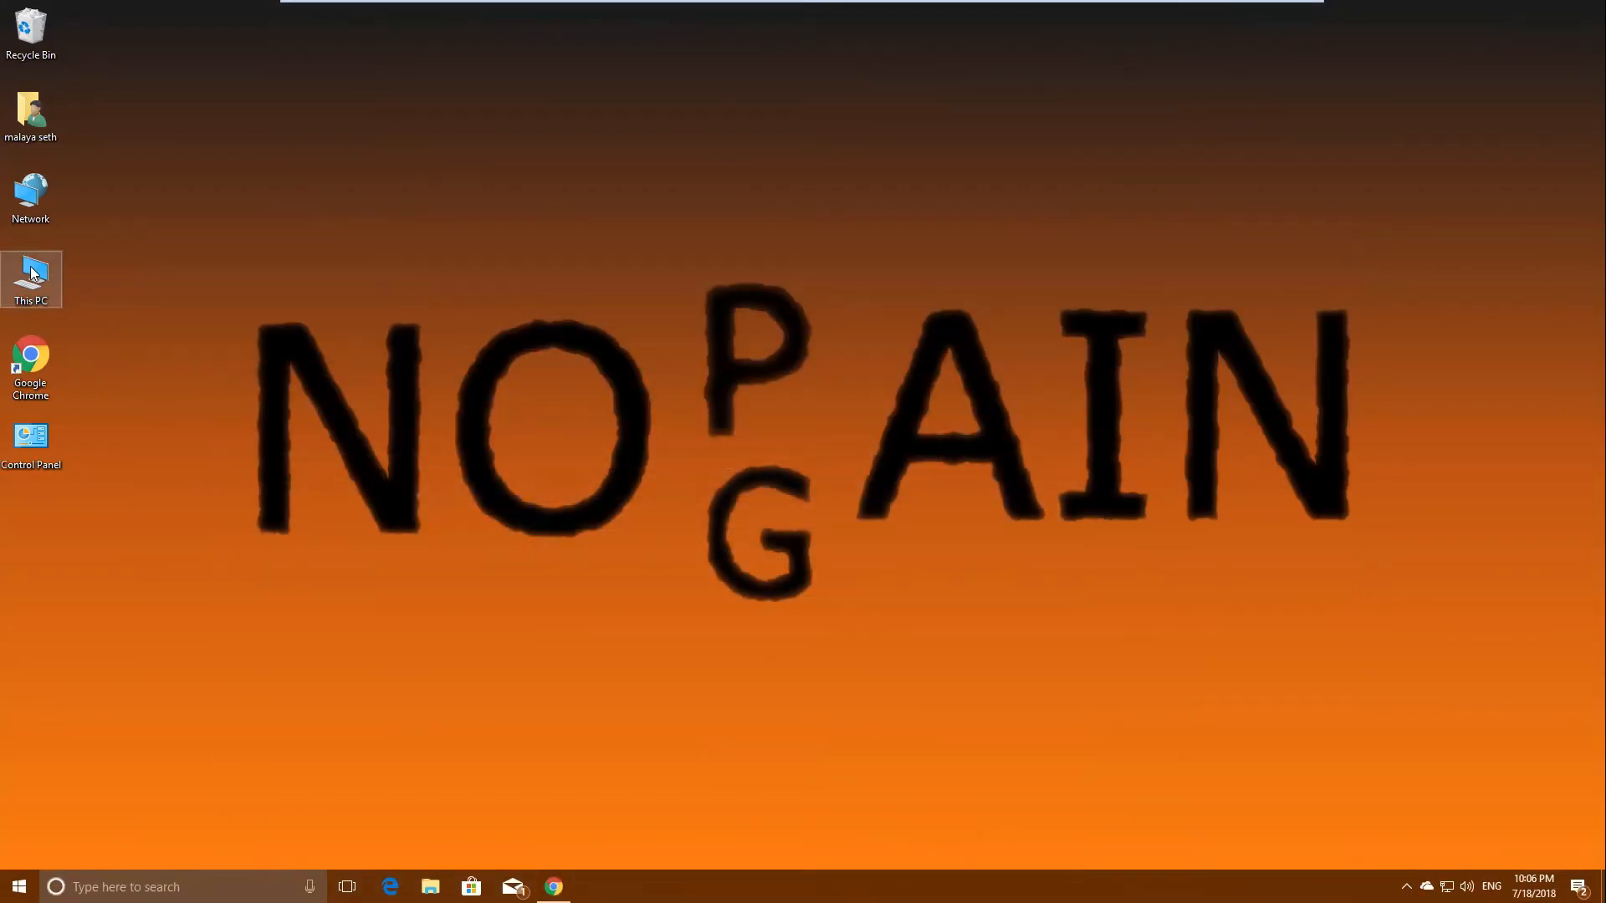
double_click(33, 275)
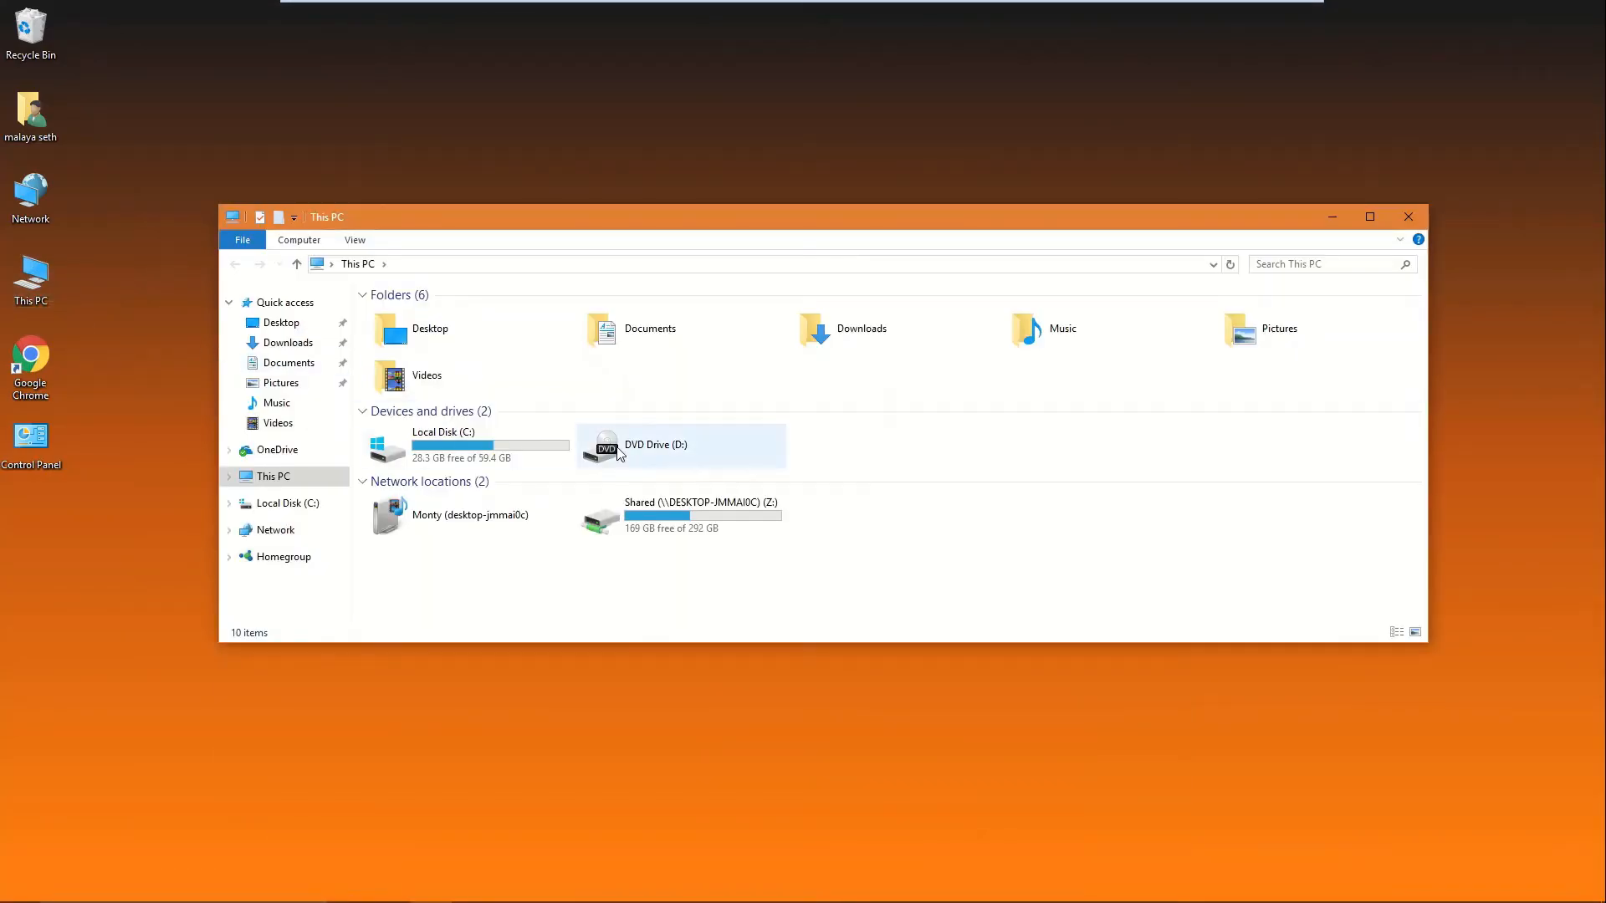
left_click(1409, 216)
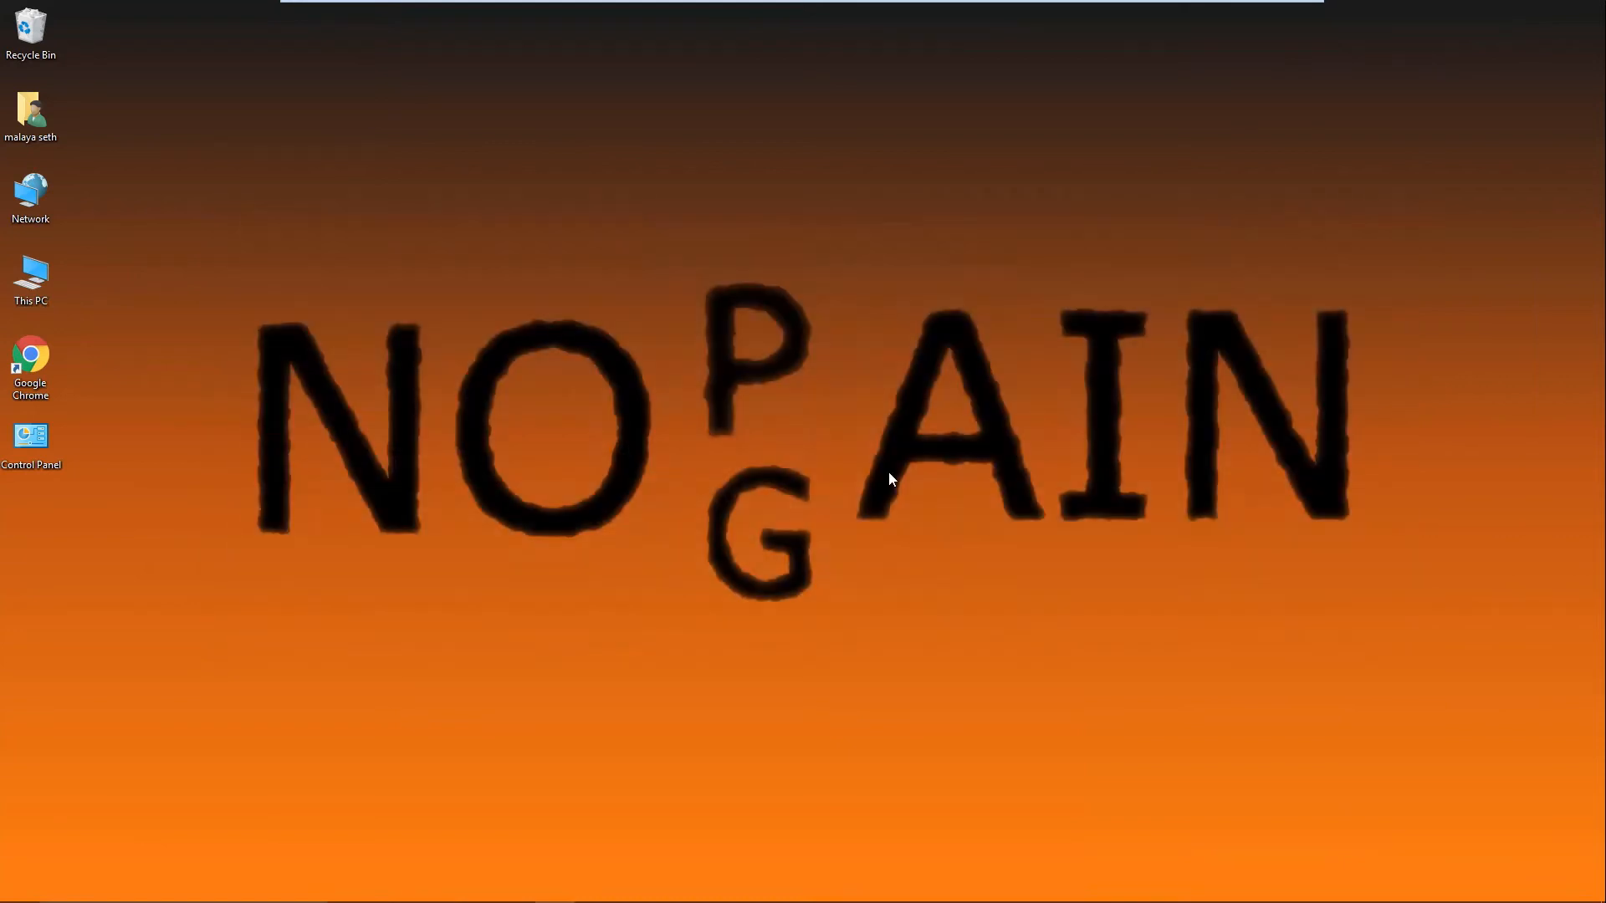
Step: Launch SQL Server 2014 Management Studio from the recently added programs
left_click(19, 892)
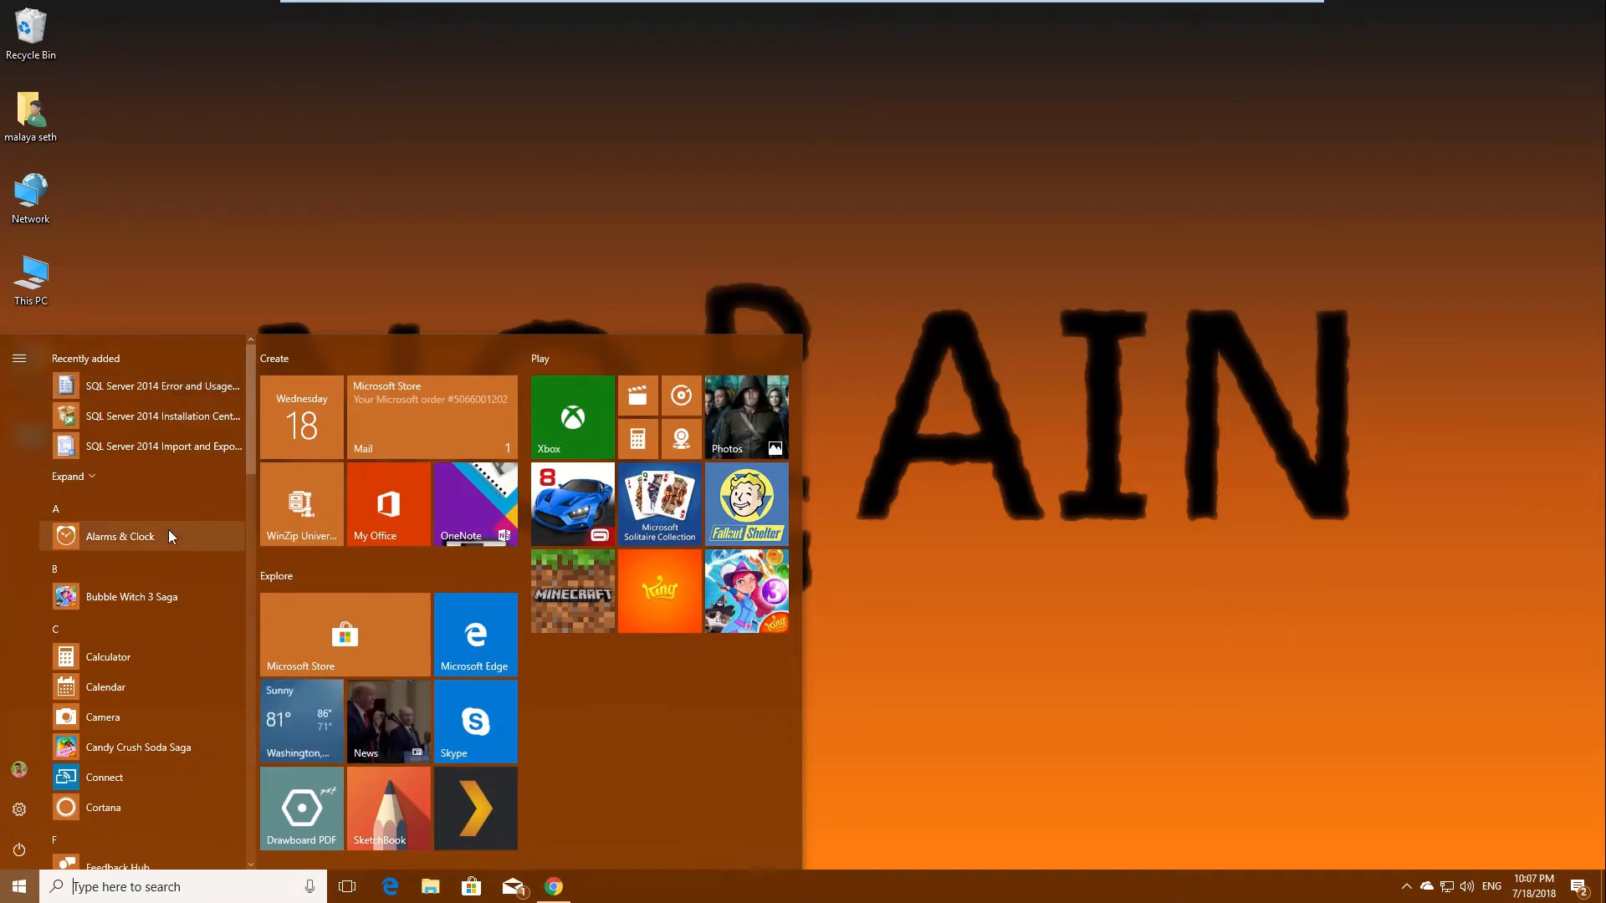
left_click(78, 474)
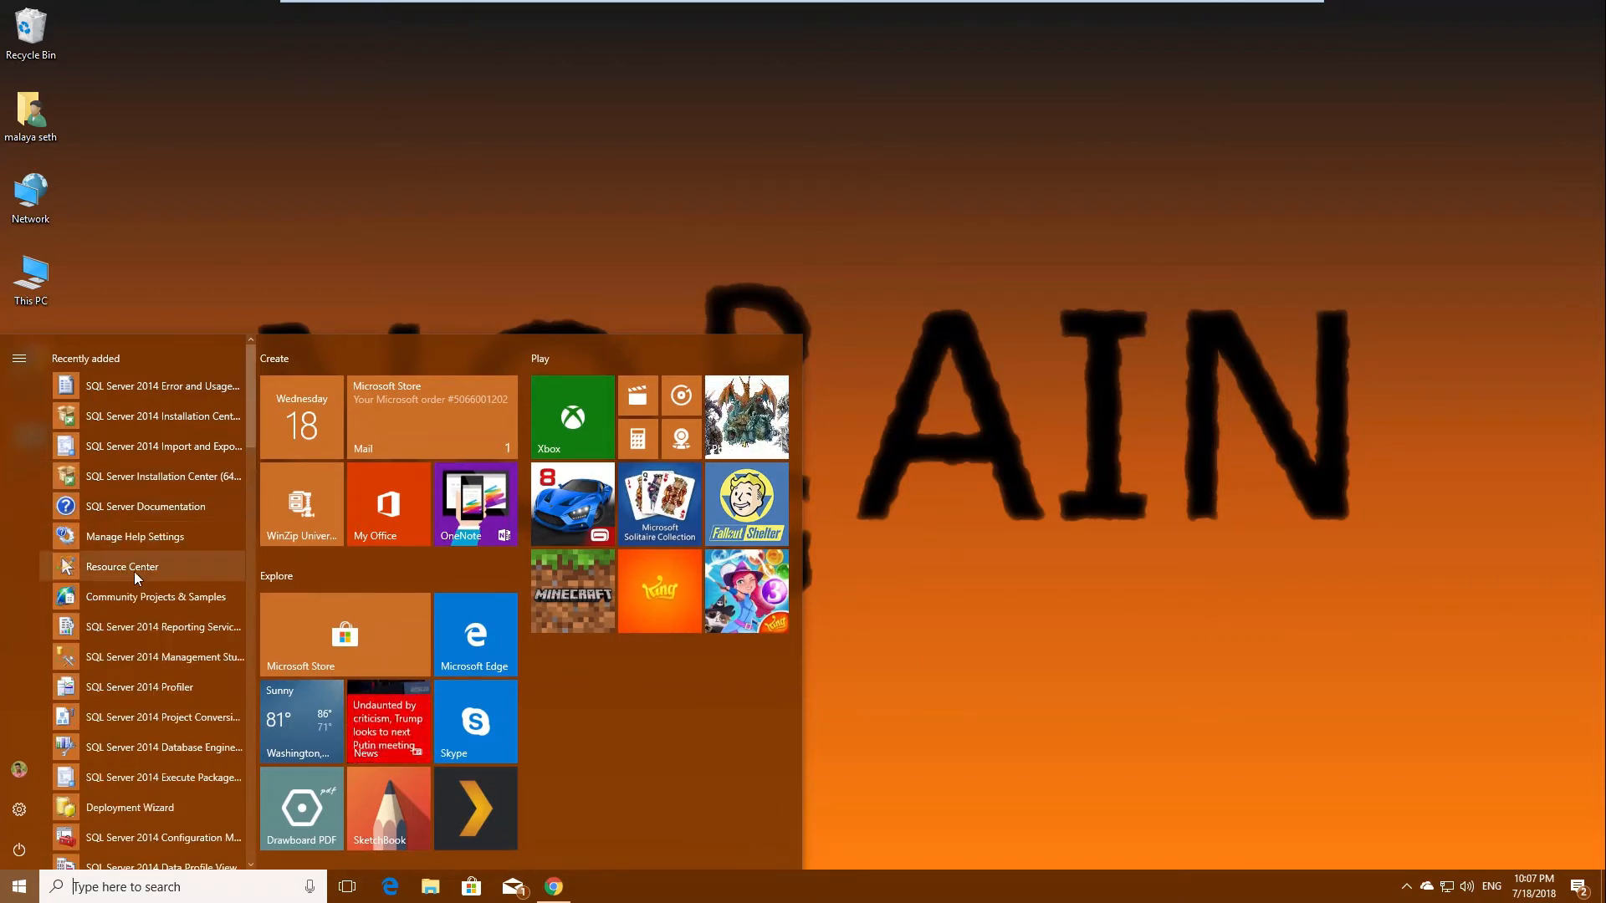
scroll(152, 757, "down", 2)
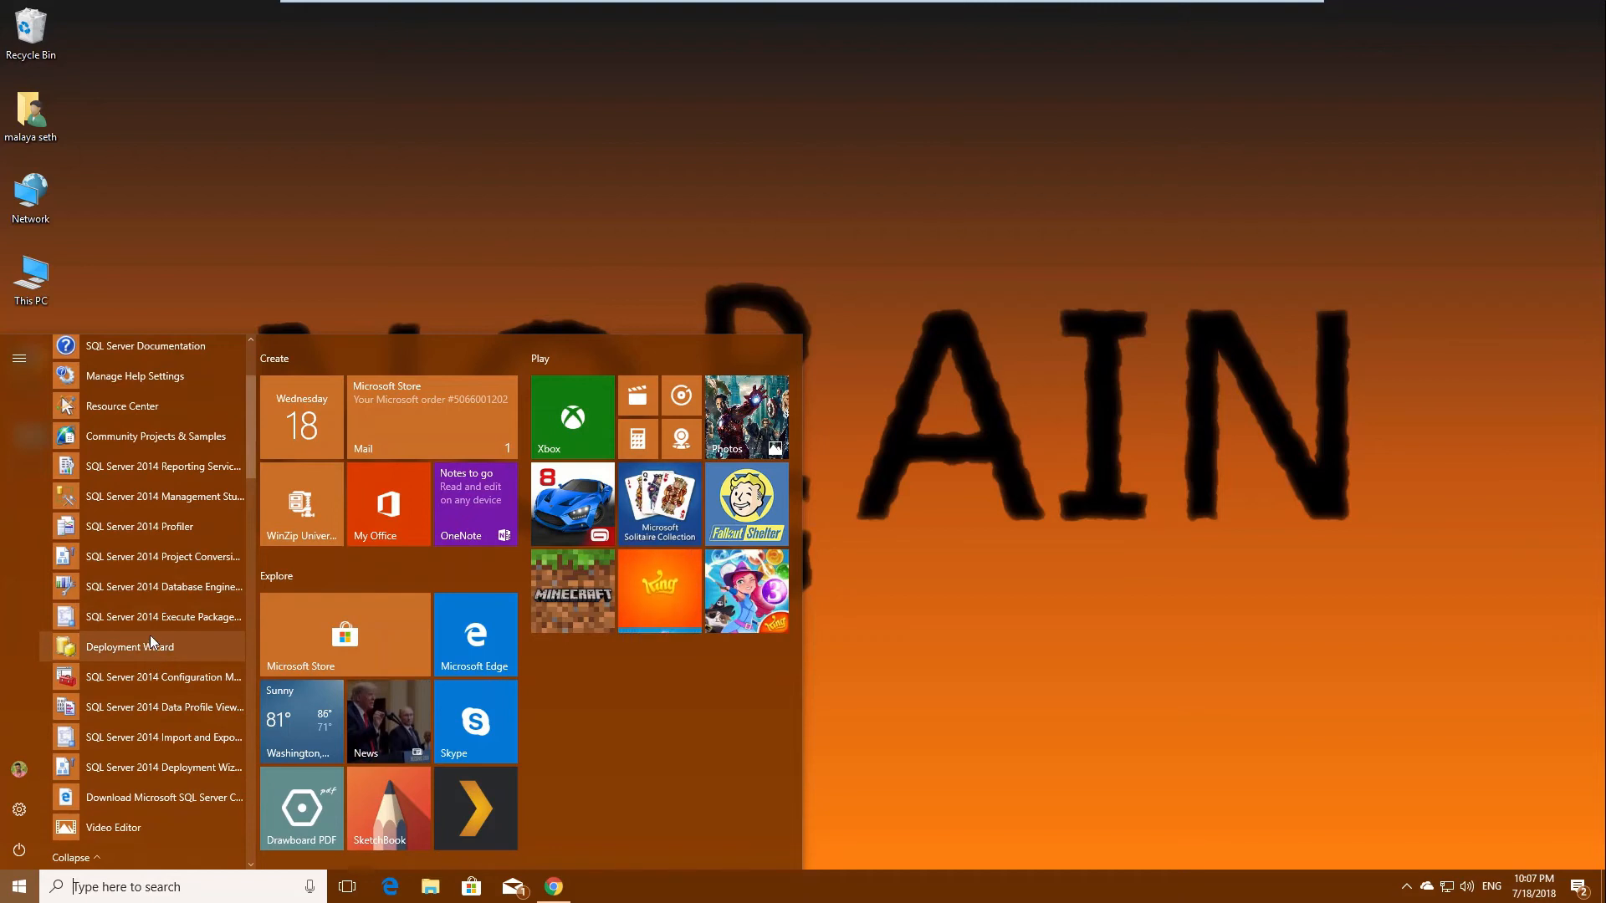
left_click(152, 496)
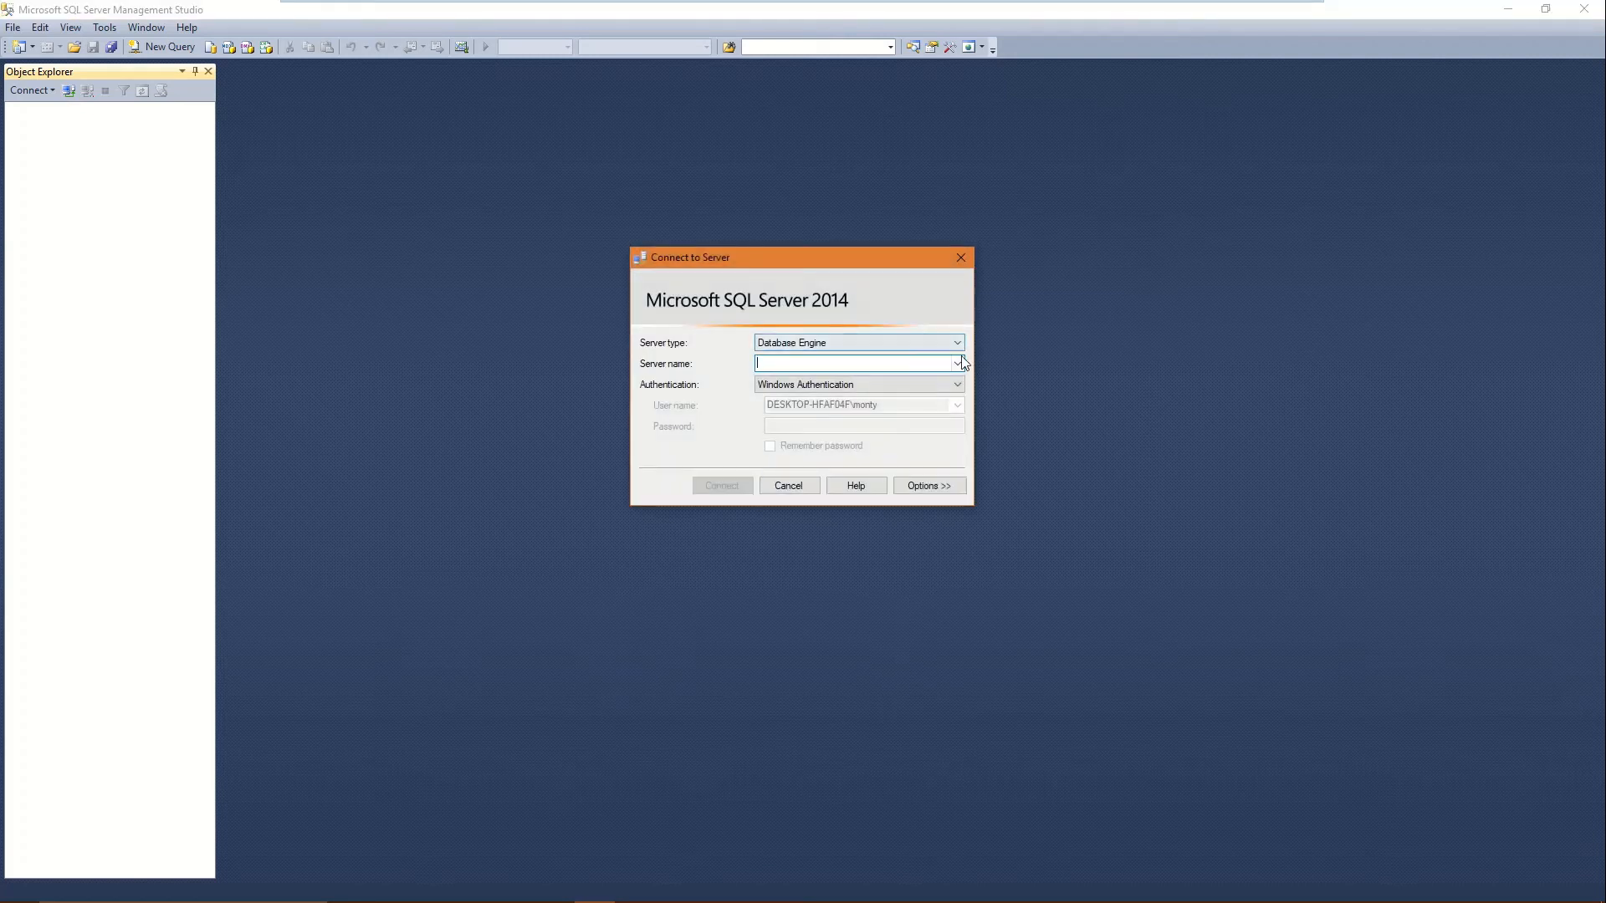
Step: Keep Database Engine as the server type and browse the local servers to choose DESKTOP-HFAF04F as the server to connect to
left_click(956, 344)
left_click(959, 346)
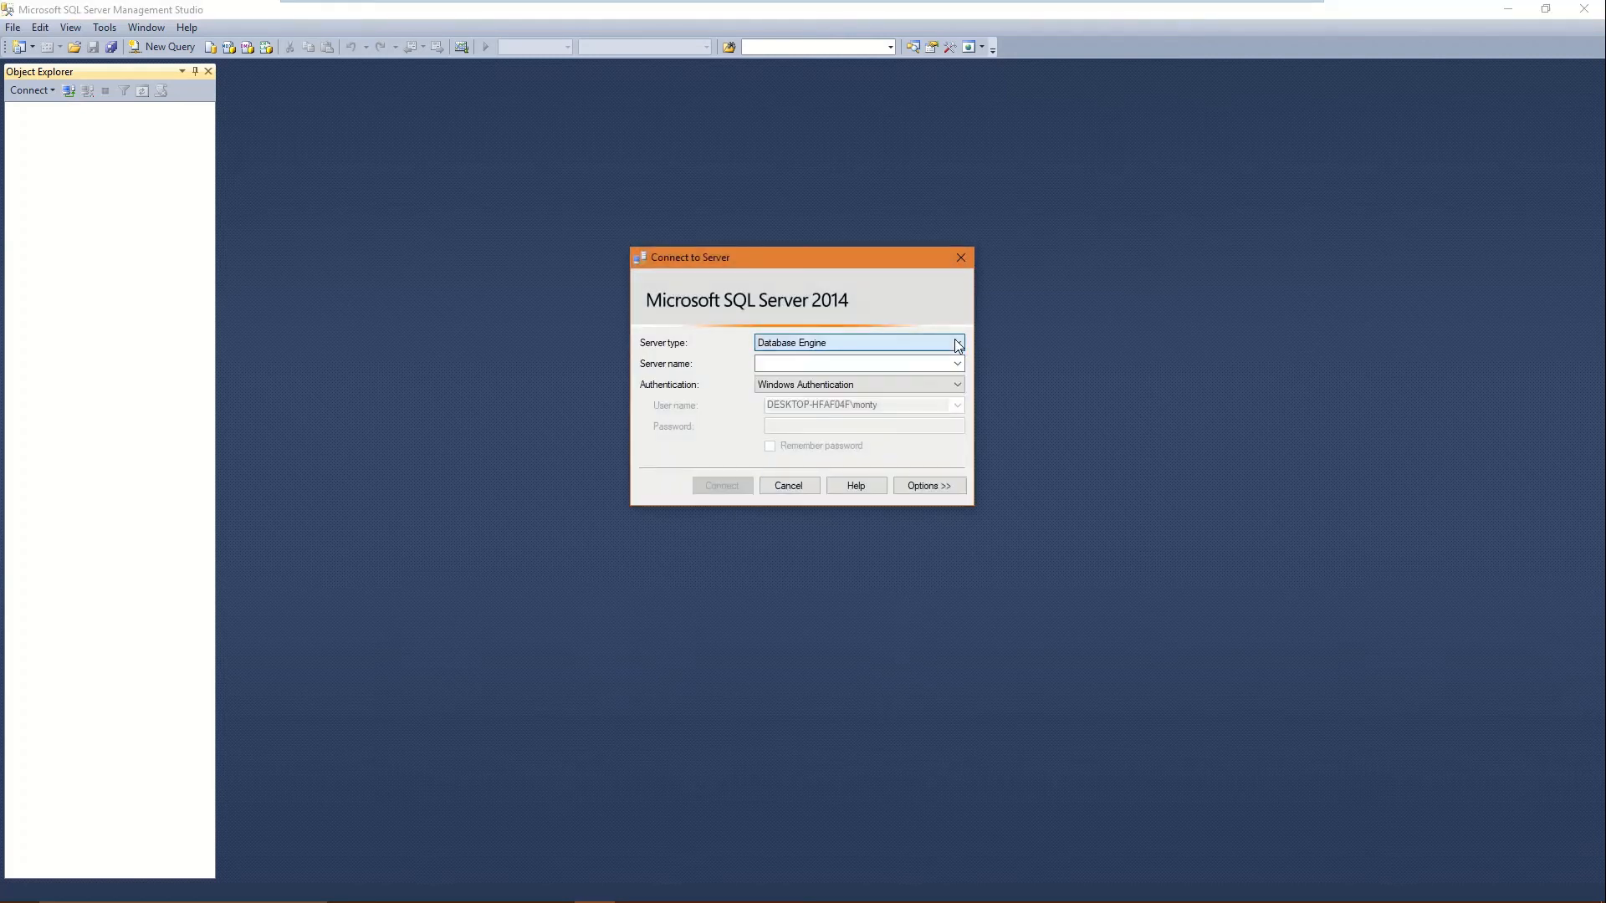
left_click(956, 364)
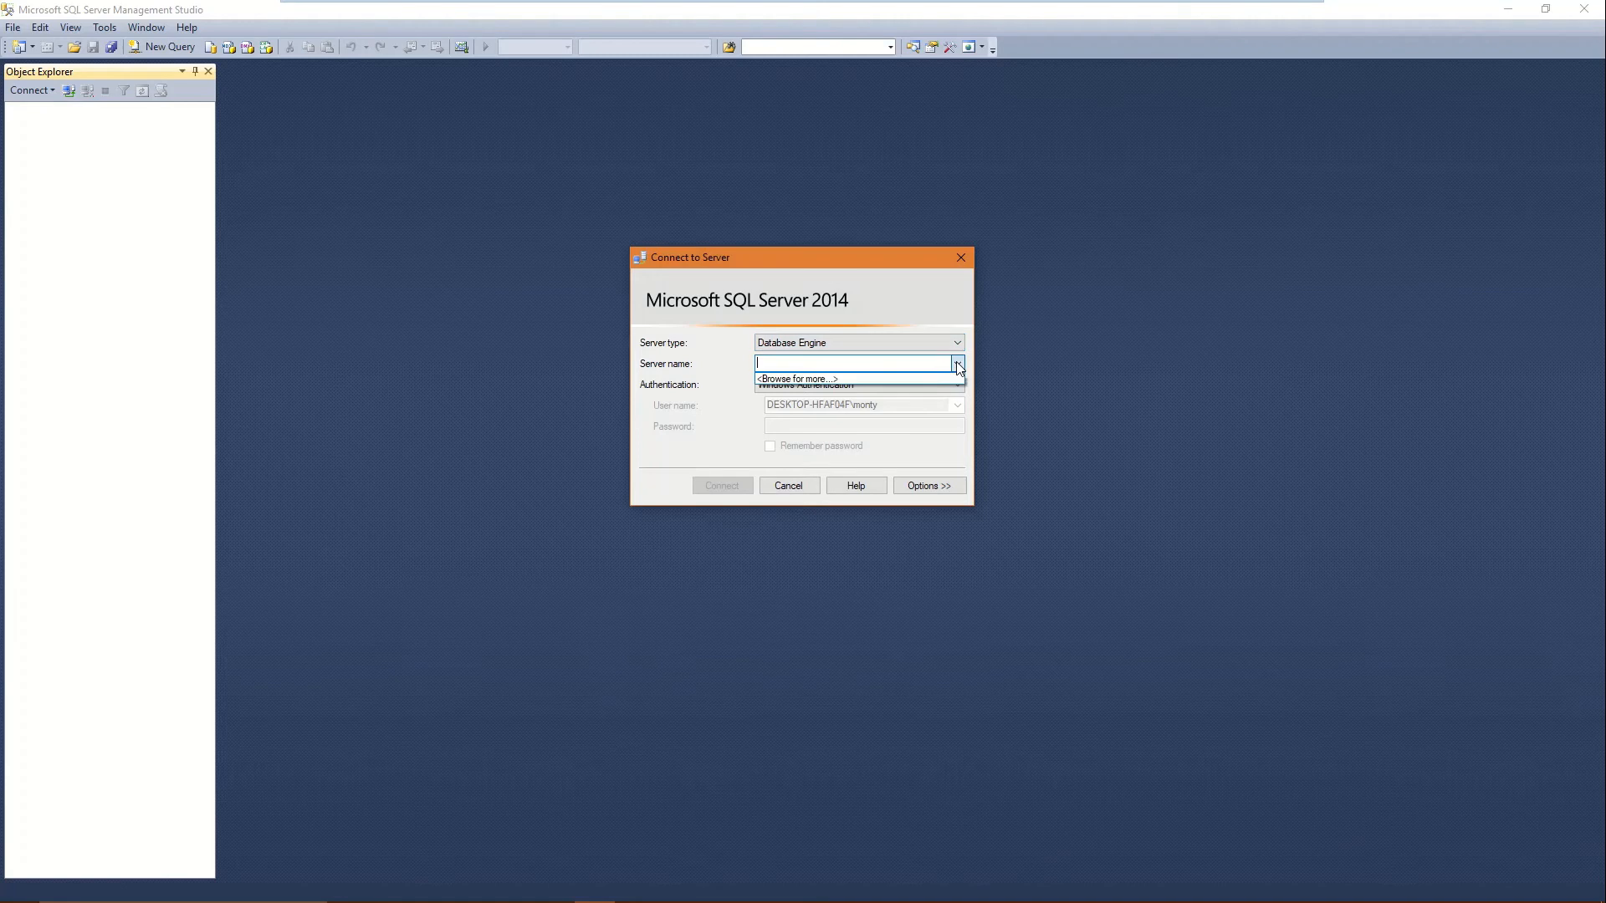
left_click(844, 387)
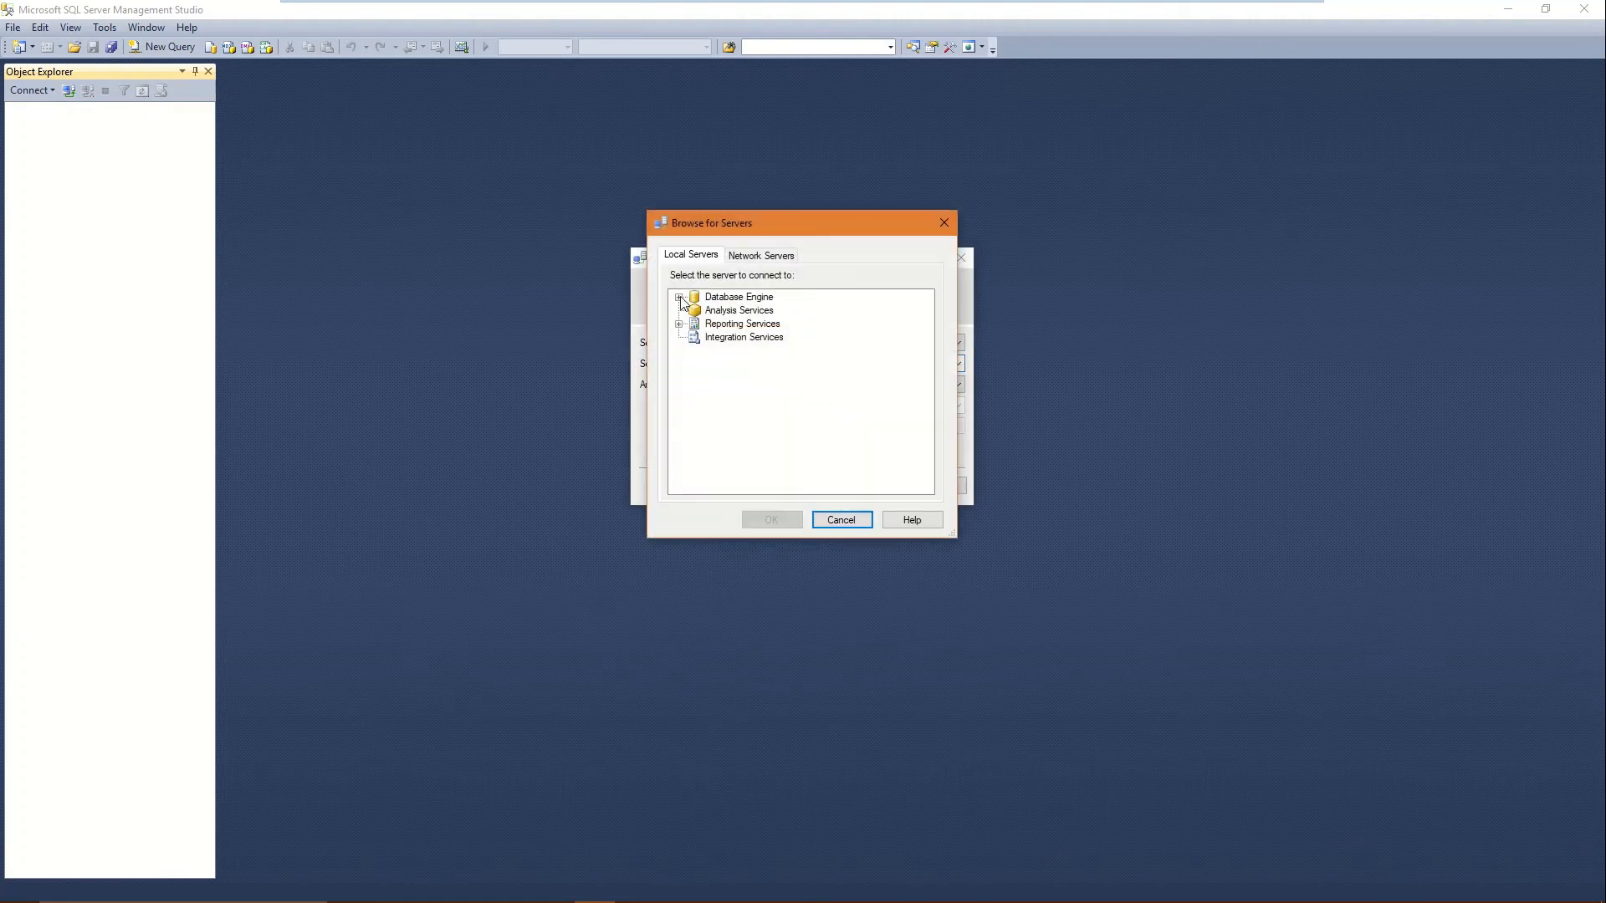
left_click(679, 298)
left_click(753, 311)
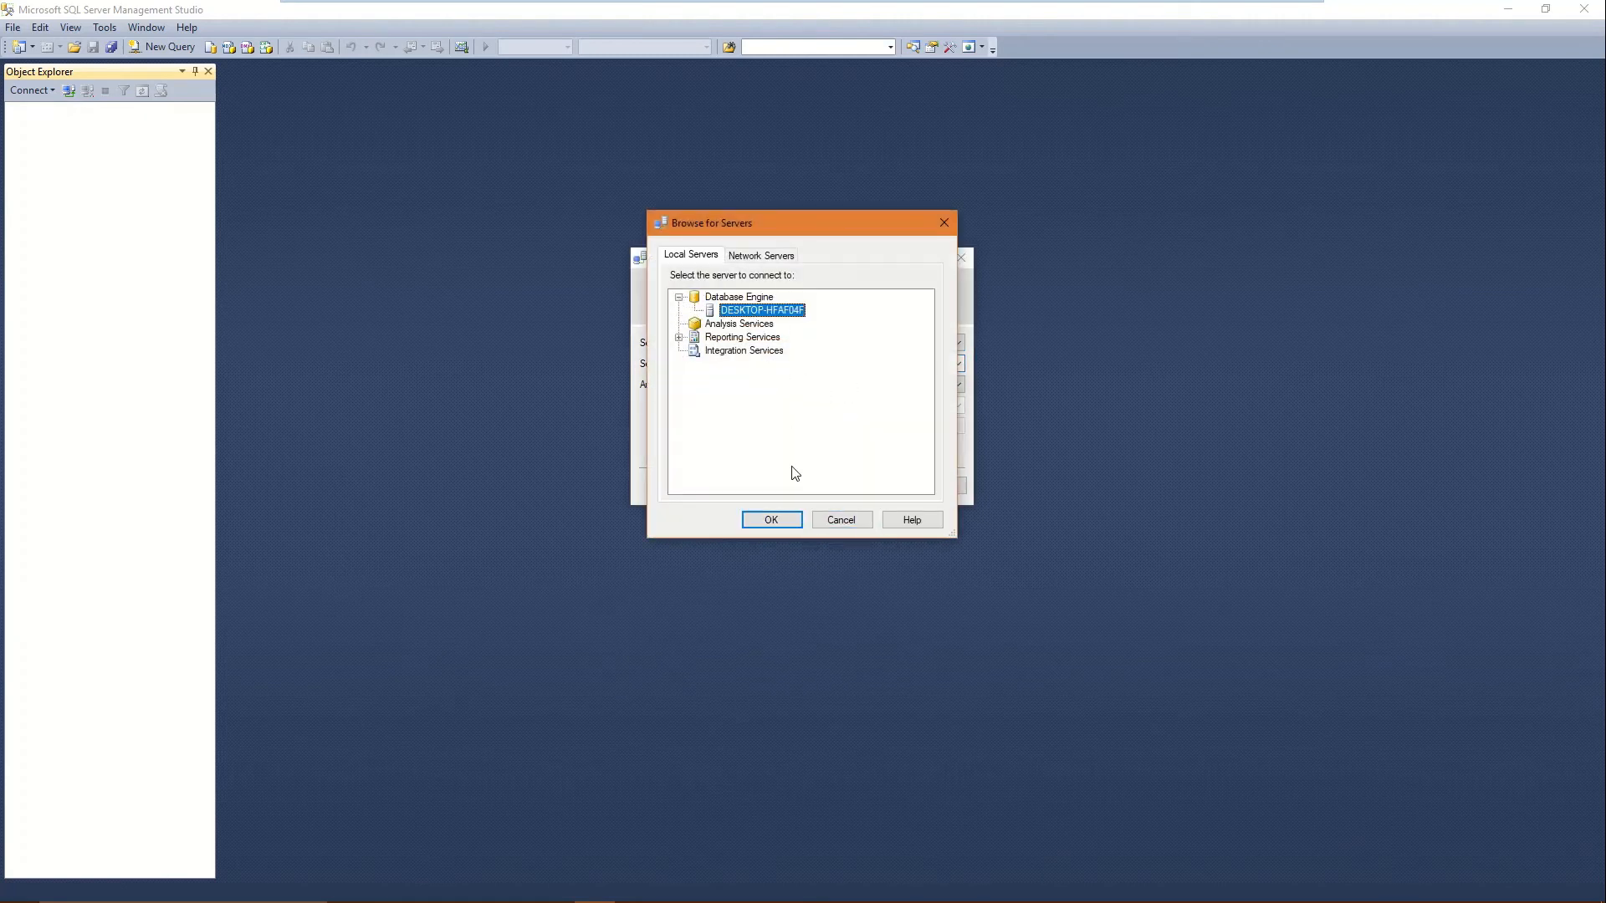
left_click(774, 521)
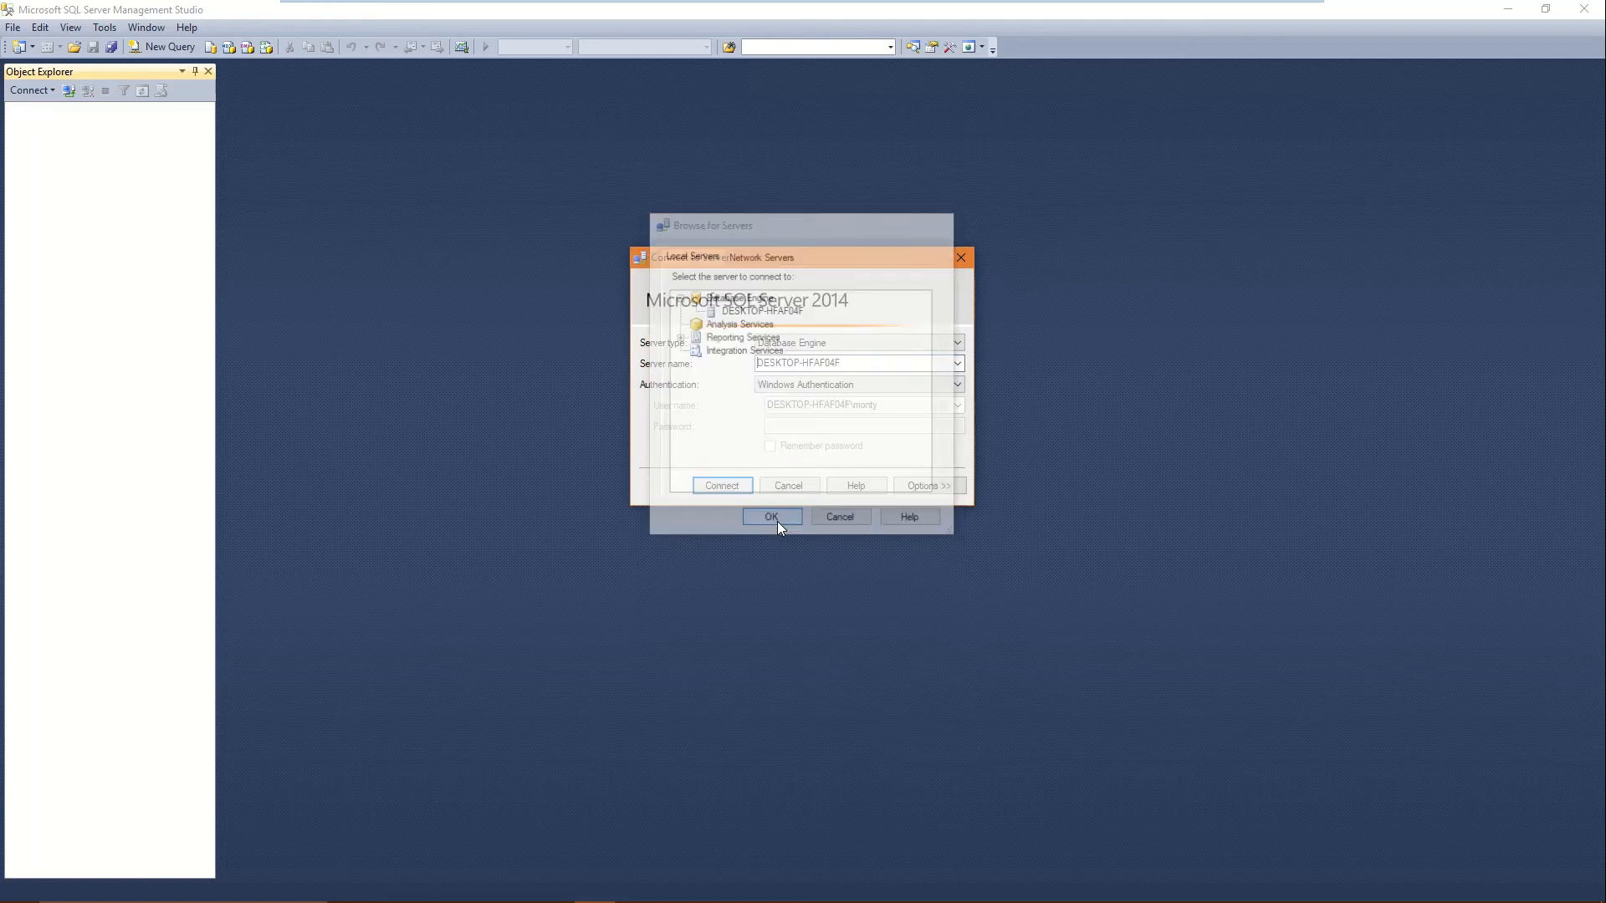
Step: Connect to the server using SQL Server Authentication with the login sa, entering the account password and having it remembered
left_click(808, 385)
left_click(780, 408)
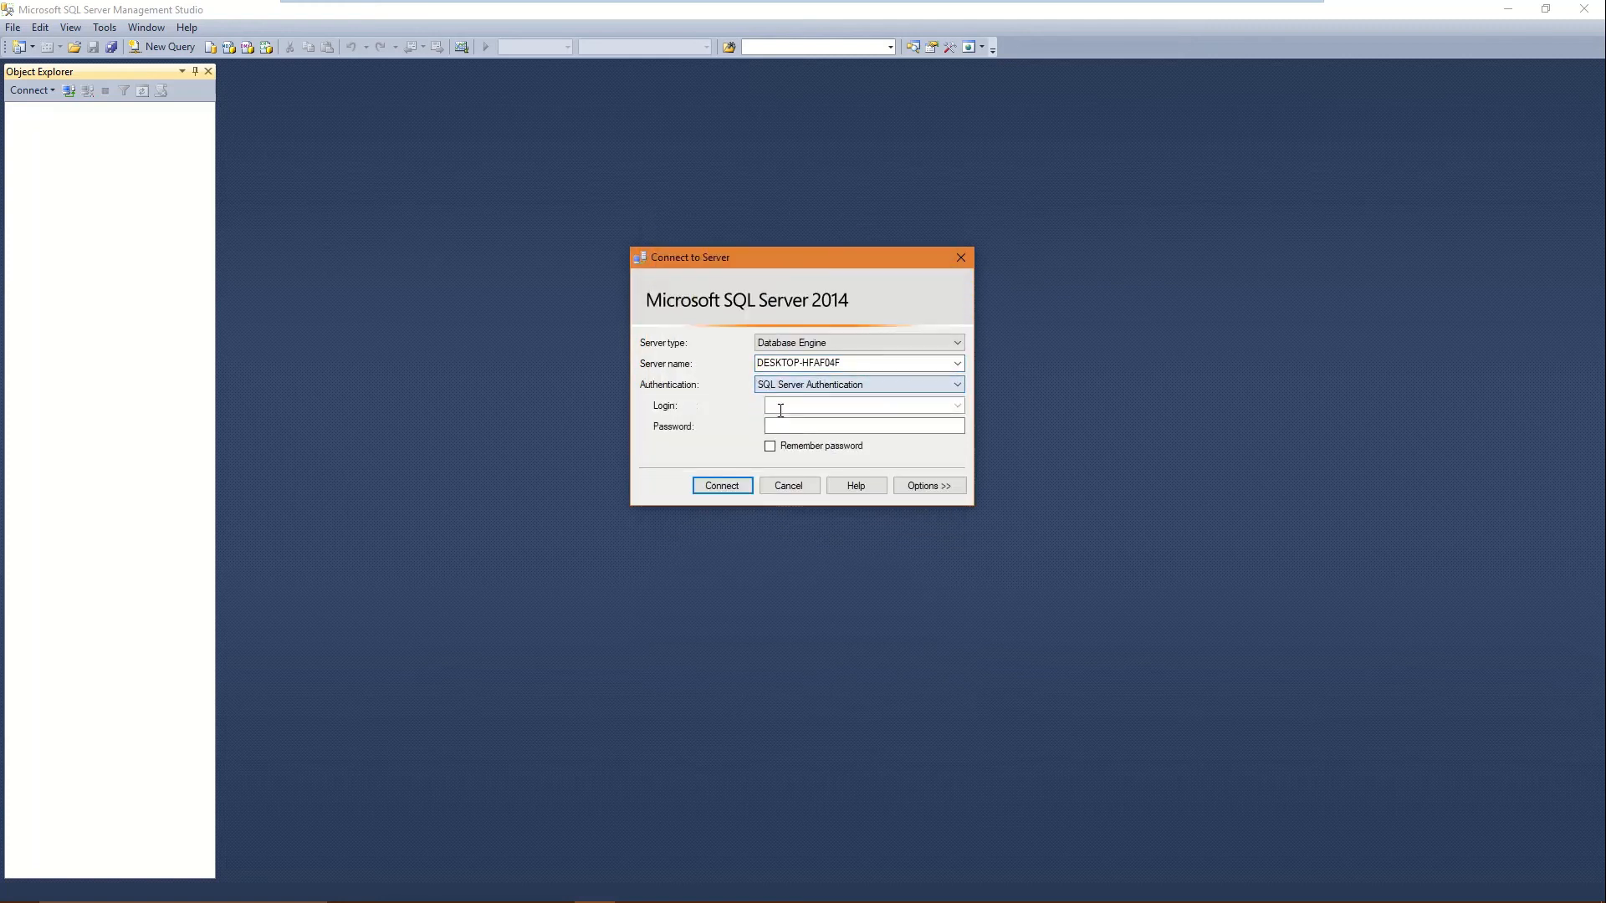
left_click(782, 406)
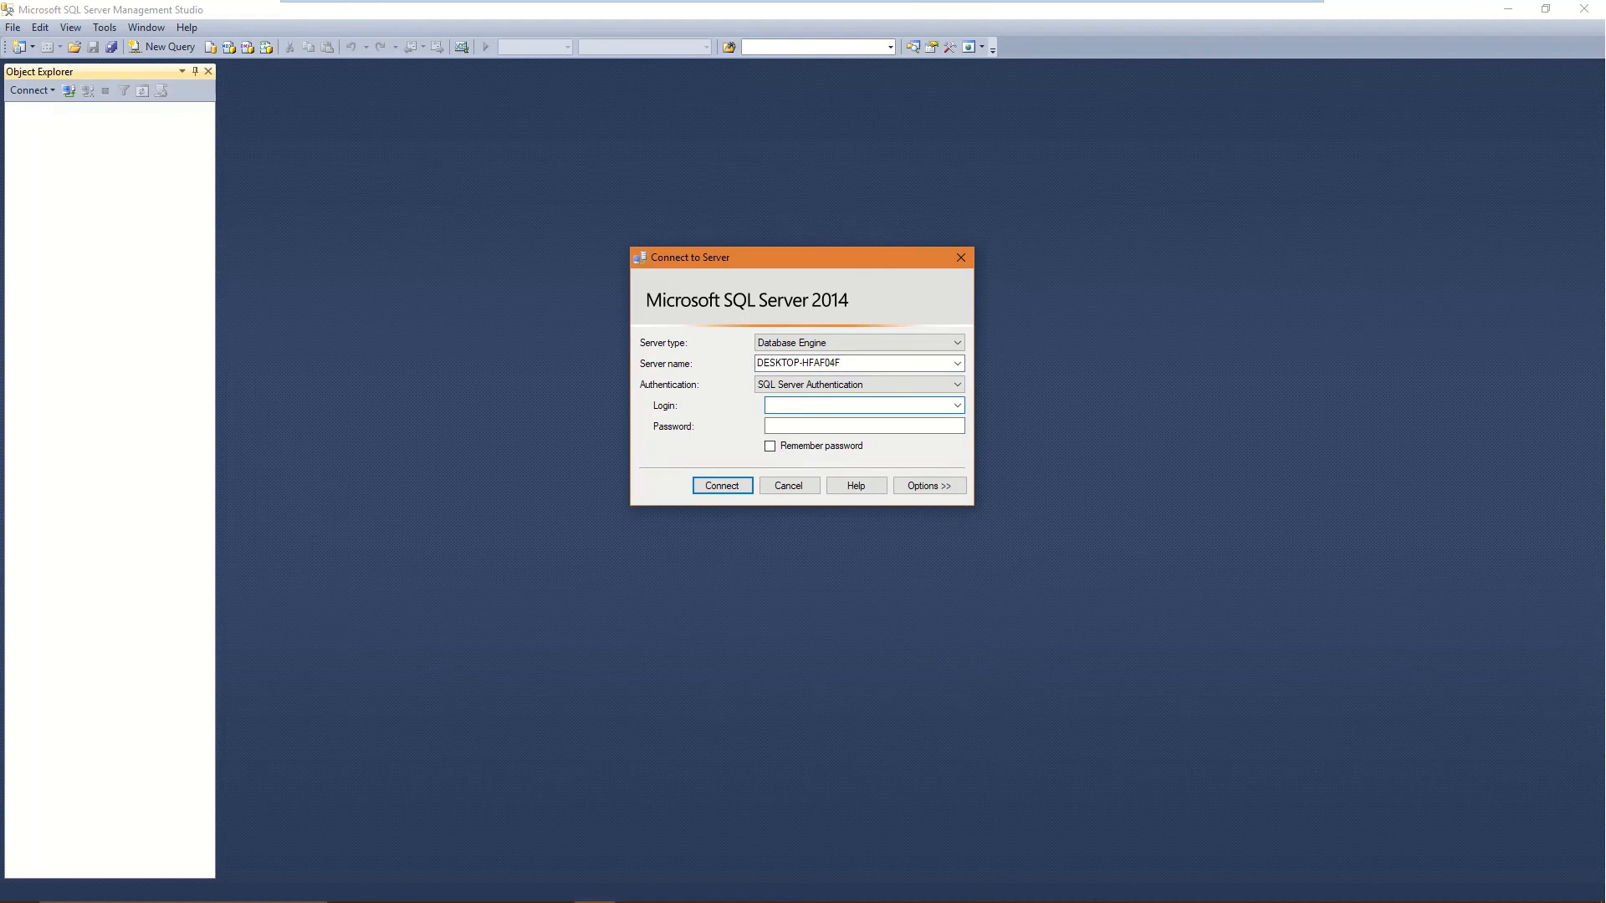
type("sa")
left_click(773, 425)
type("****")
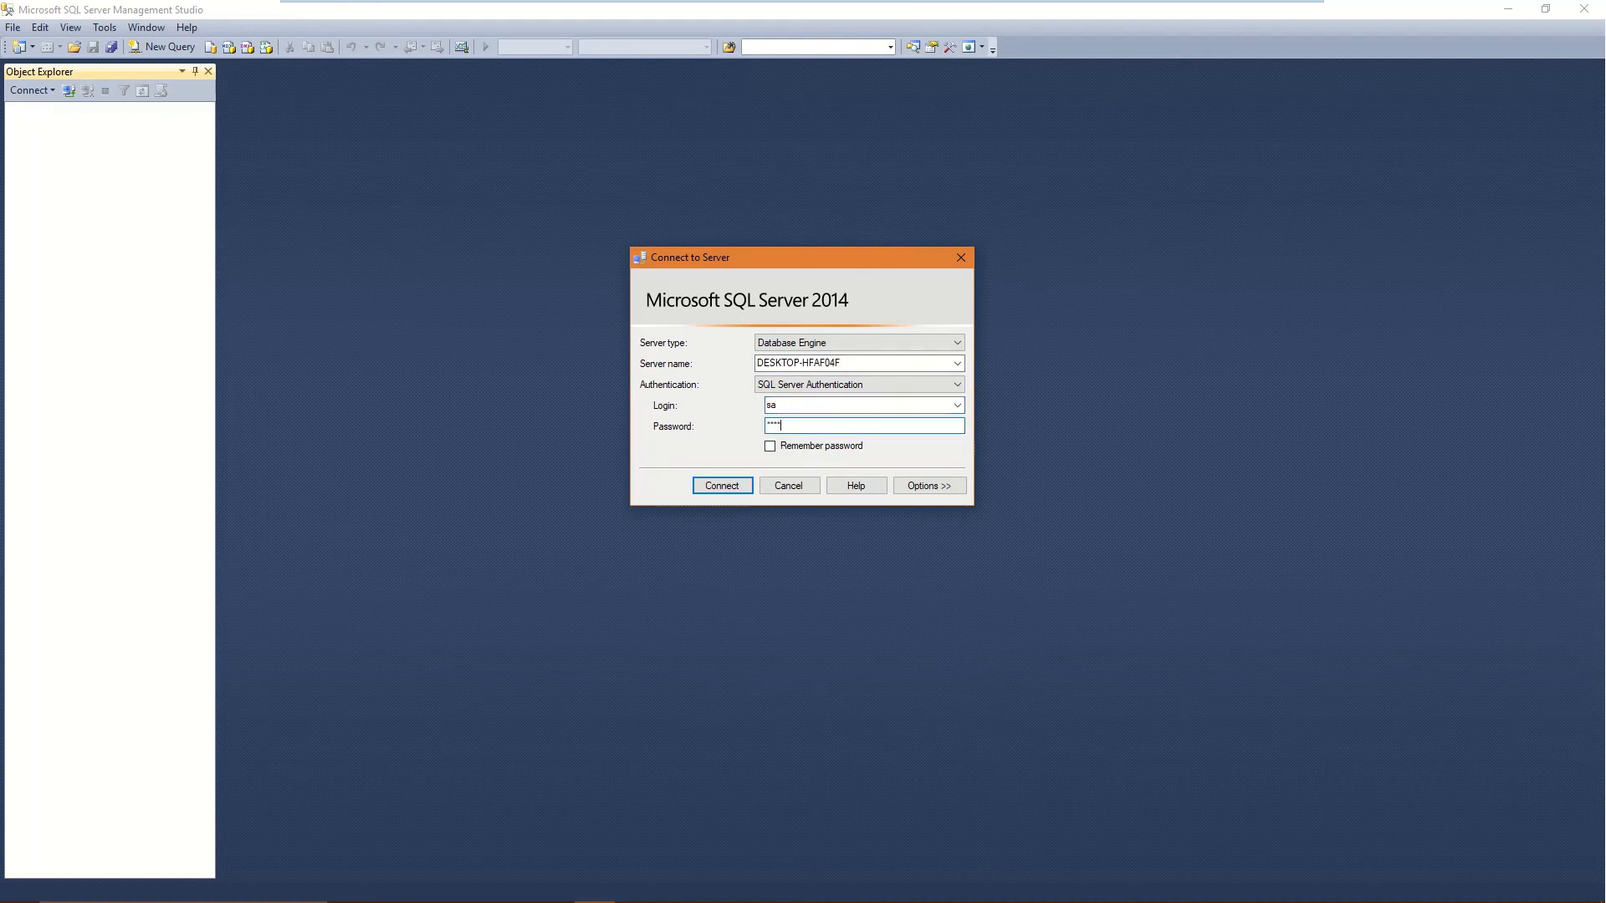
type("*")
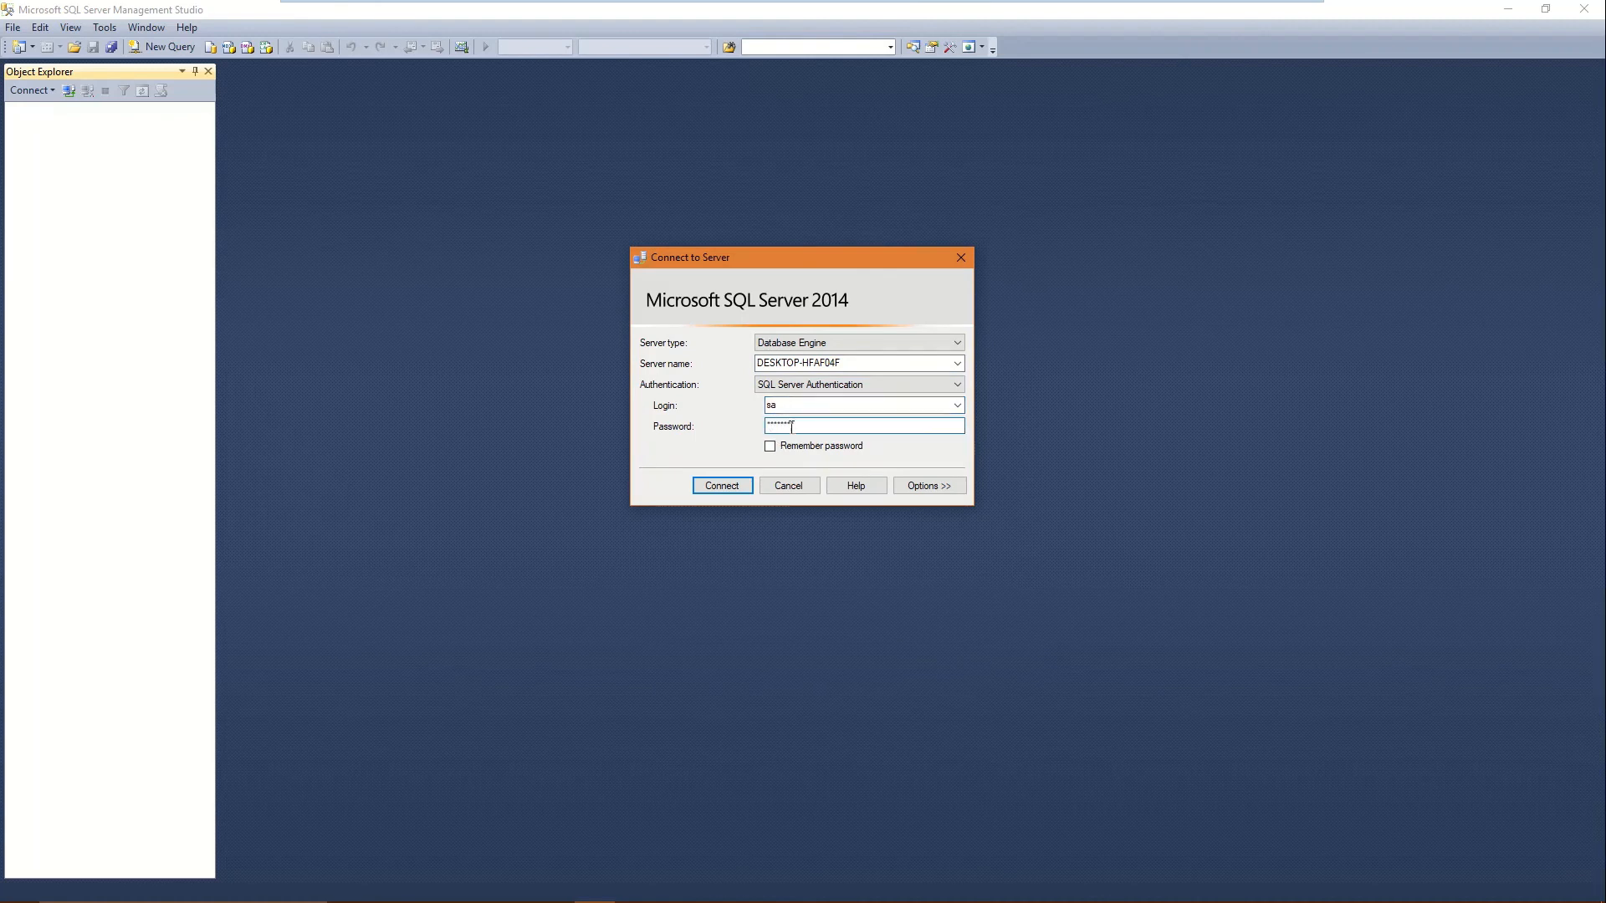
left_click(769, 446)
left_click(732, 487)
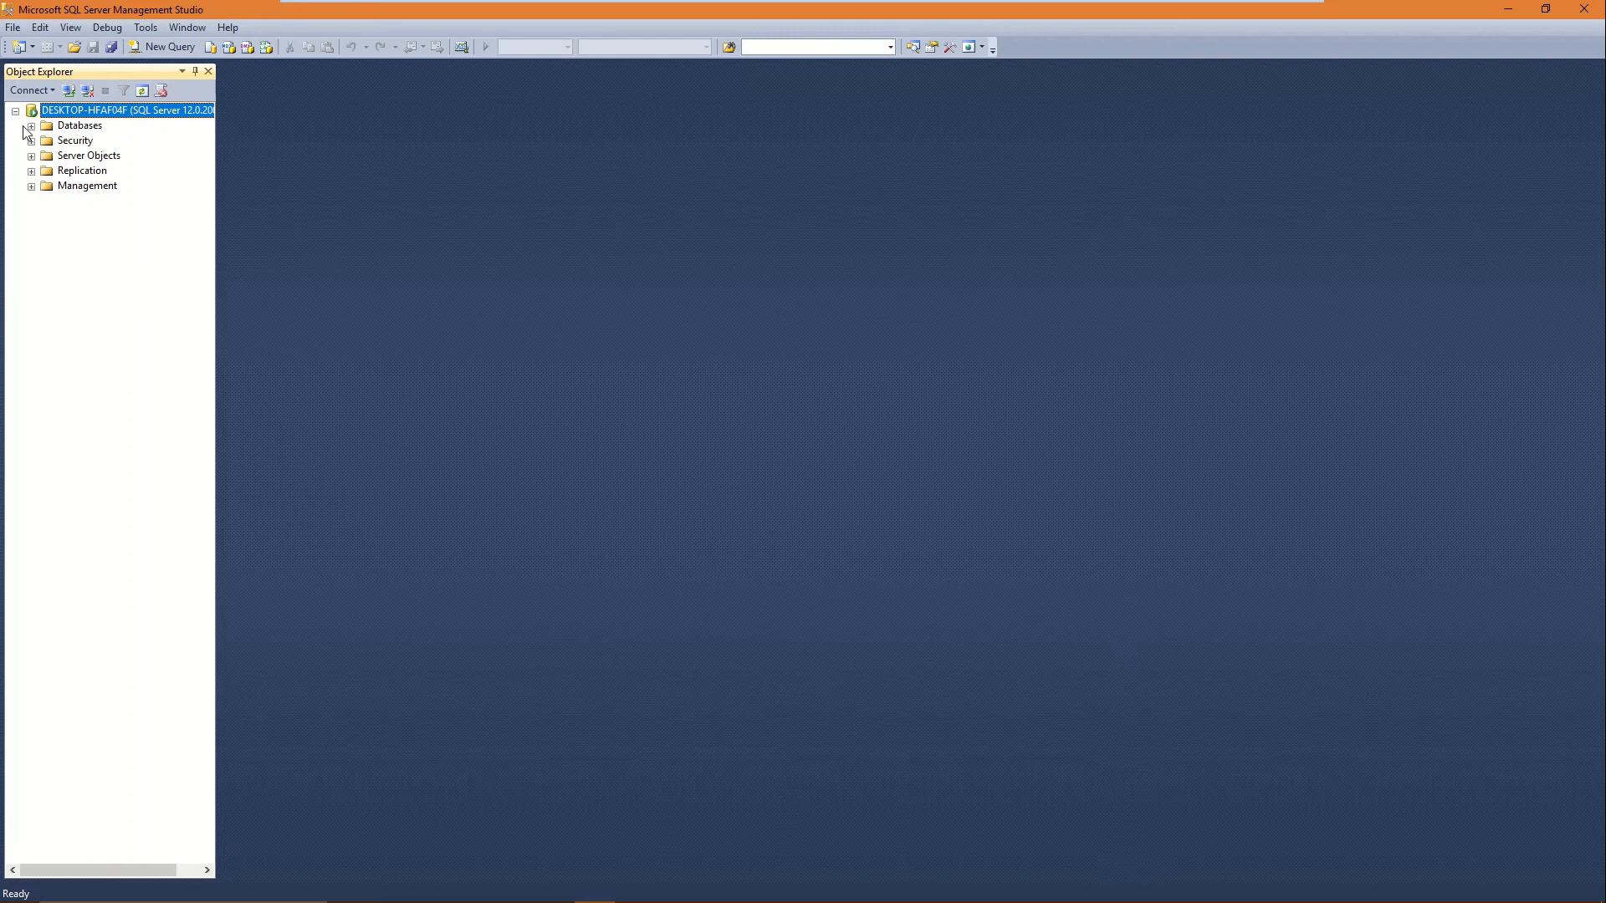
Step: Expand the Databases folder of the connected server in Object Explorer
left_click(31, 125)
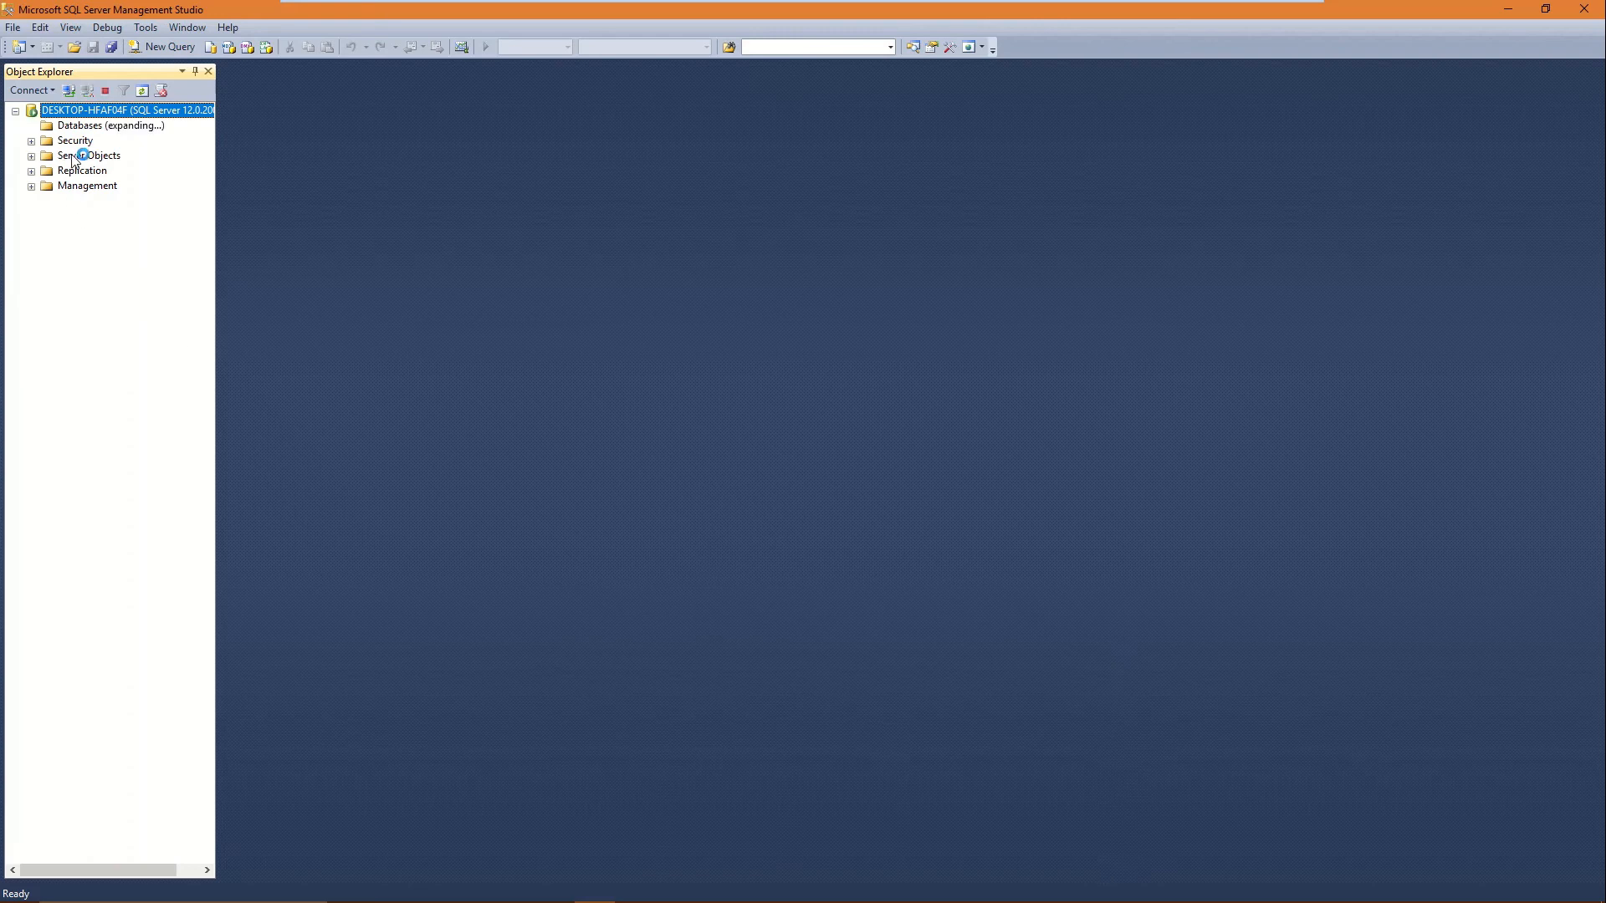